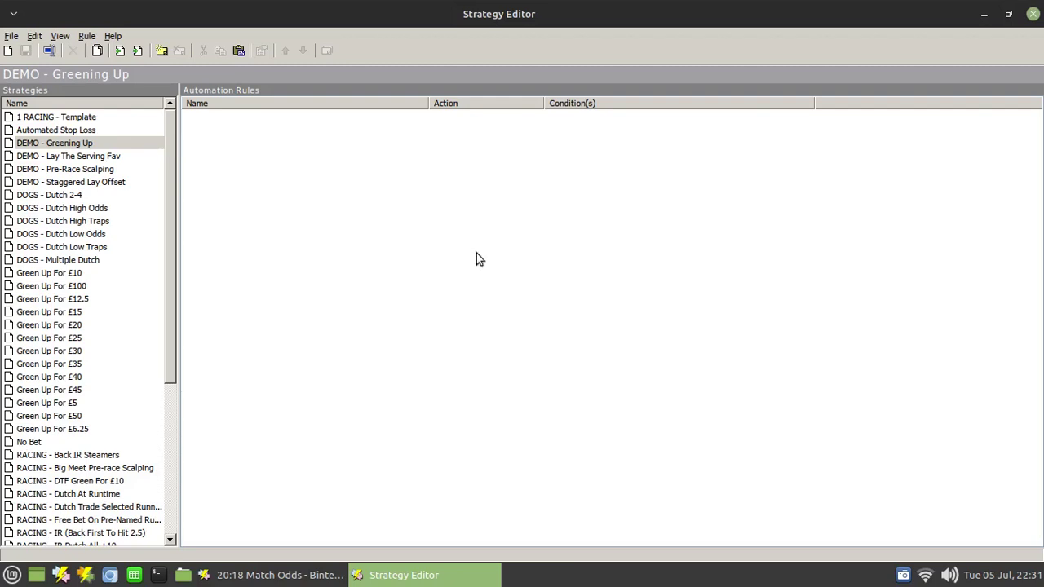
- Add a new rule named 'green up all' whose action is Green Up All Selections
right_click(406, 189)
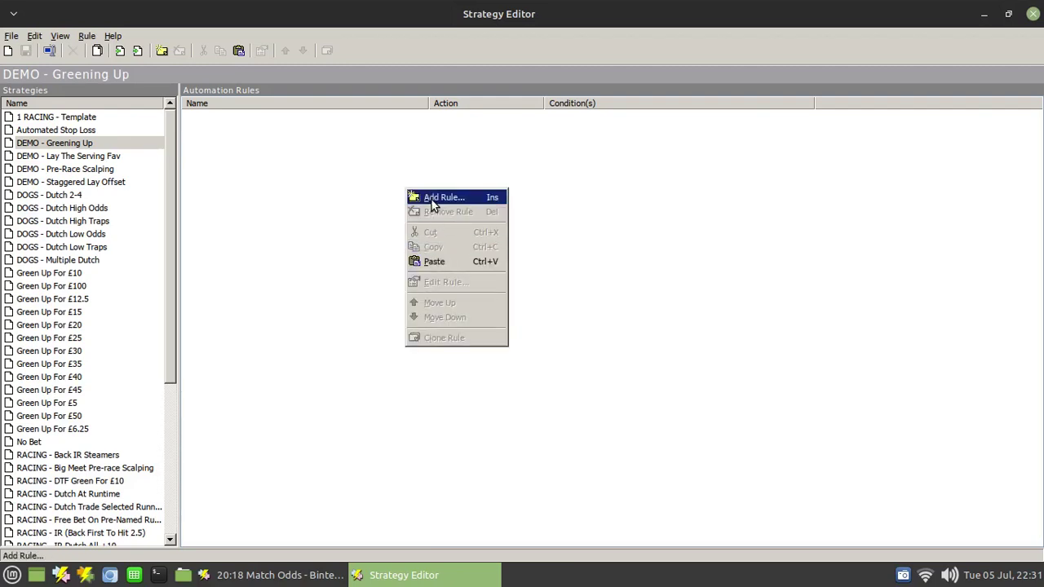
click(431, 200)
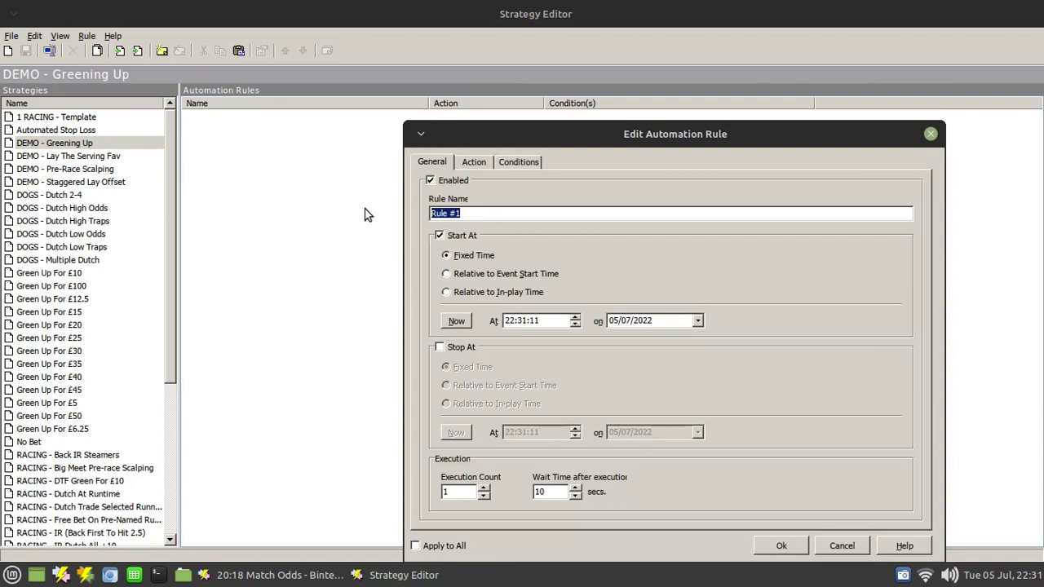
text(green up all)
click(474, 162)
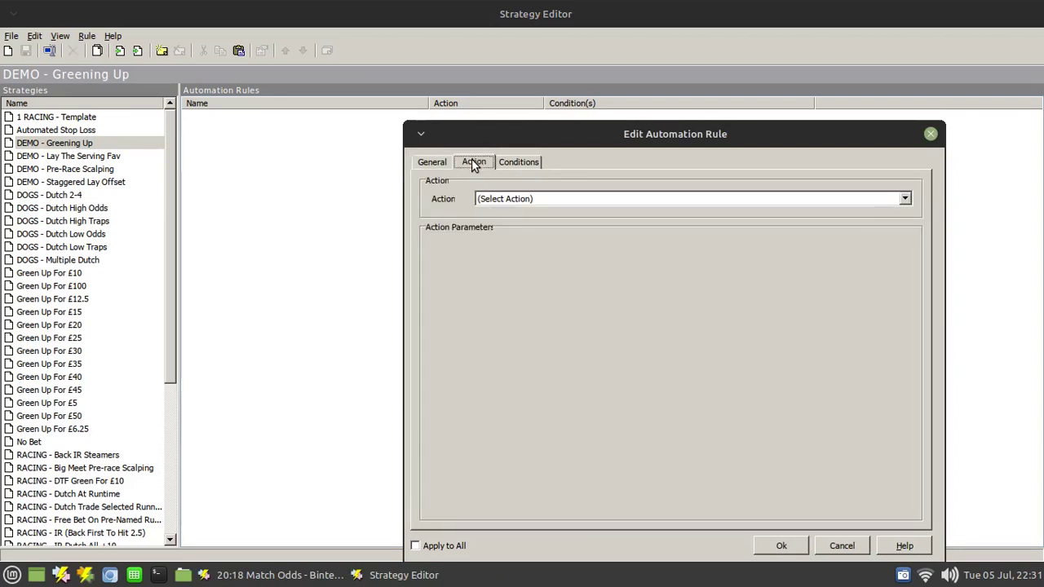
click(506, 201)
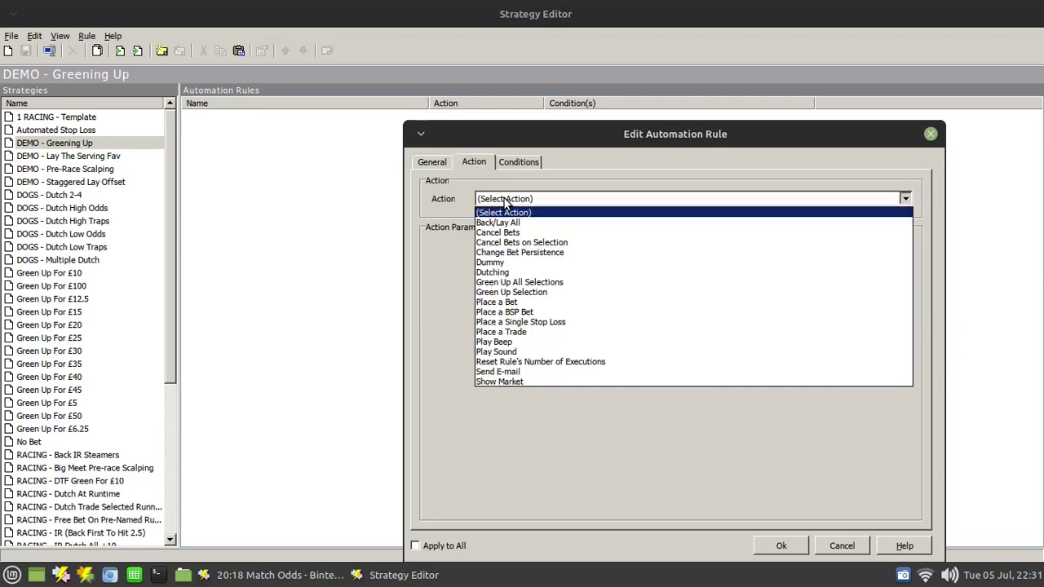
click(536, 283)
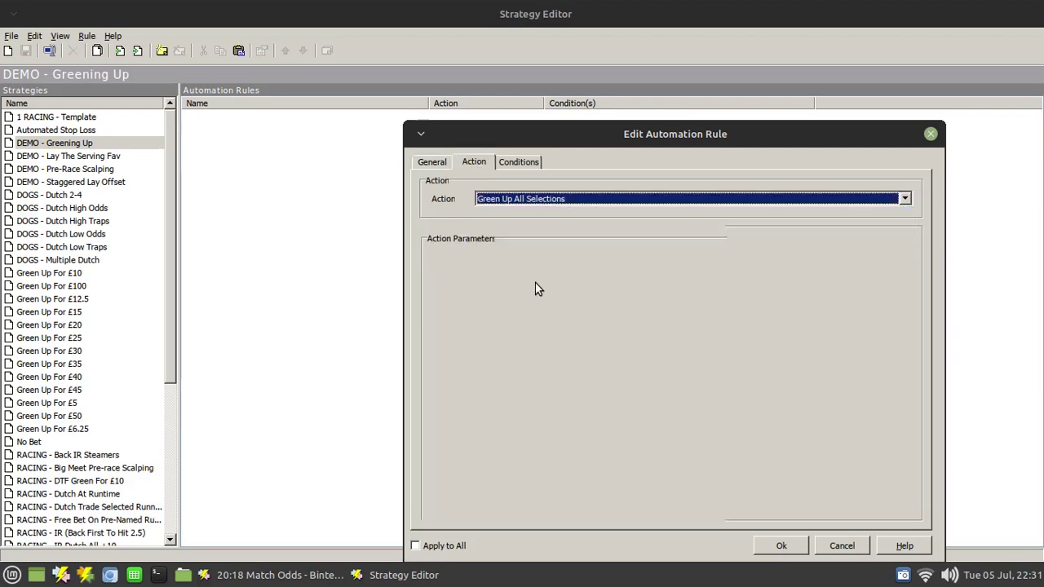
- Start the rule relative to in-play time and green up at the most profitable price
click(437, 163)
click(449, 293)
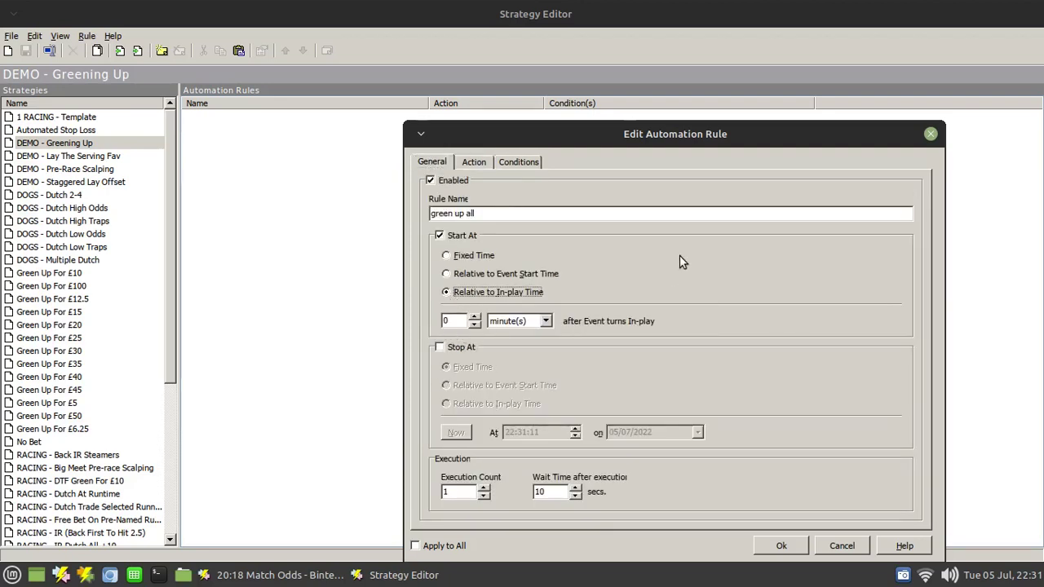
click(475, 163)
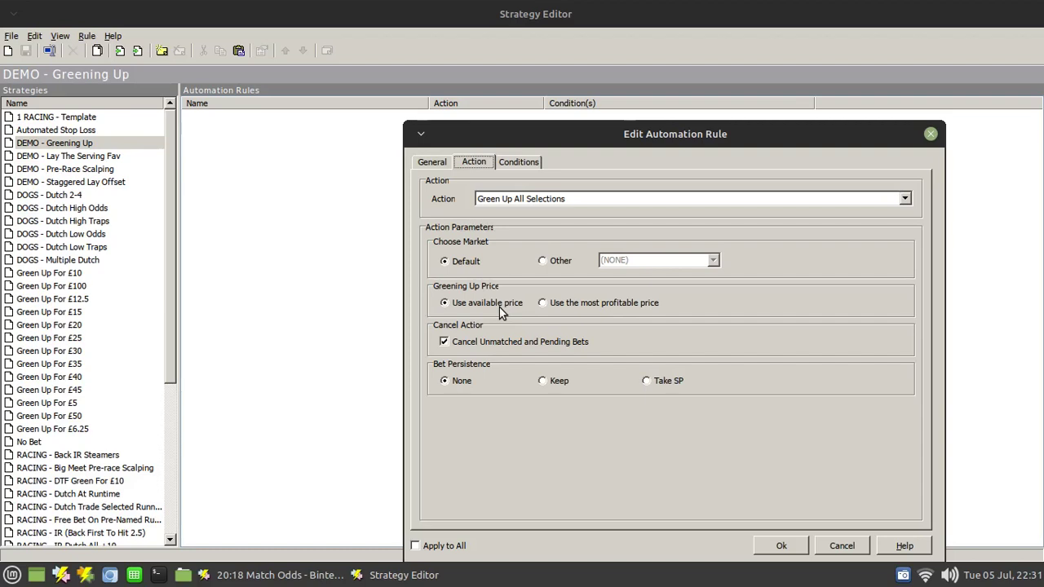
click(560, 304)
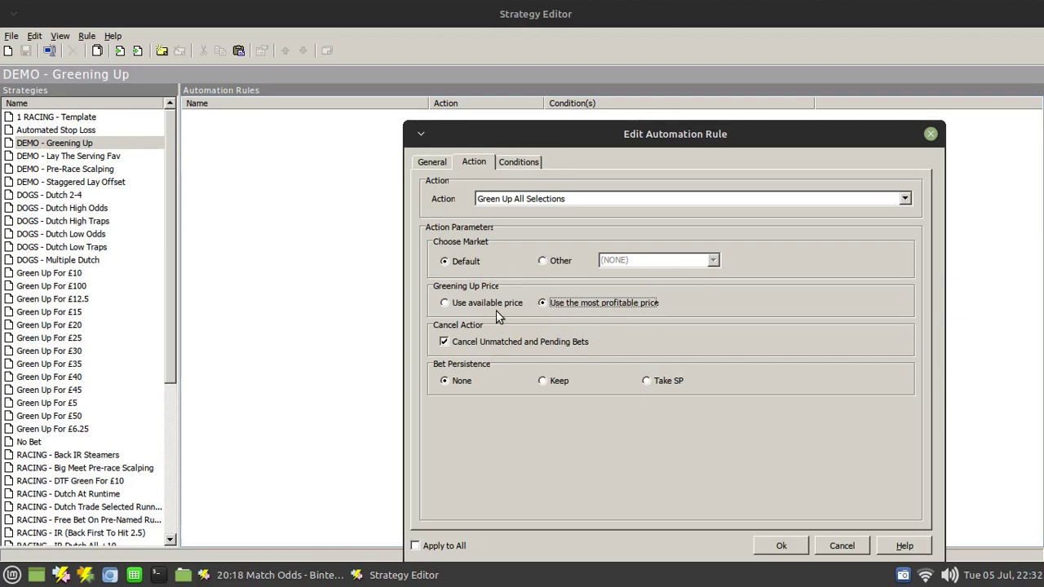
- Switch the green-up price to the available price and return to the General settings
click(473, 304)
click(431, 164)
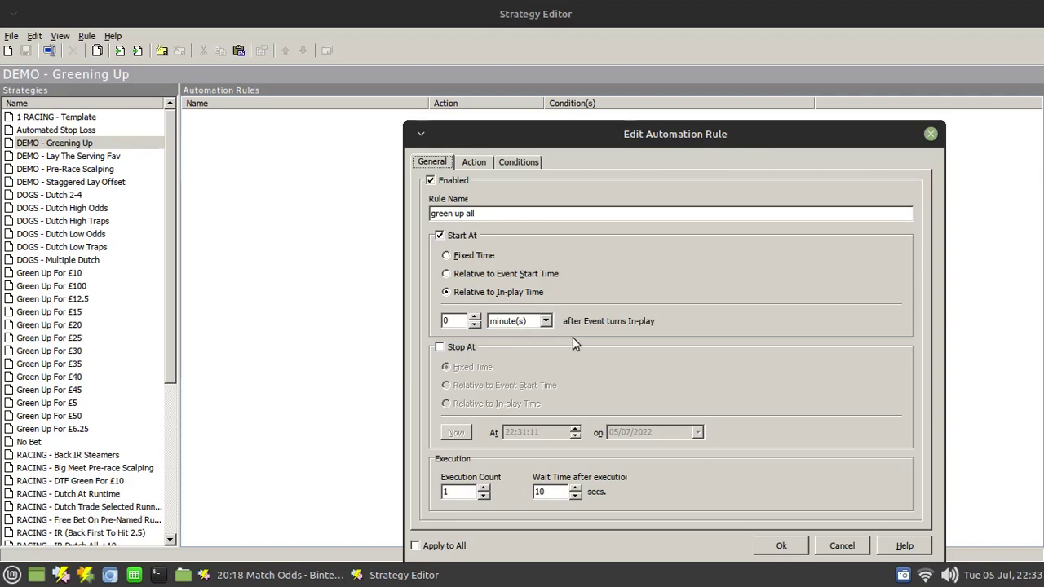
- Add a Market Green Up All P/L greater than 25 condition and save the rule
click(516, 162)
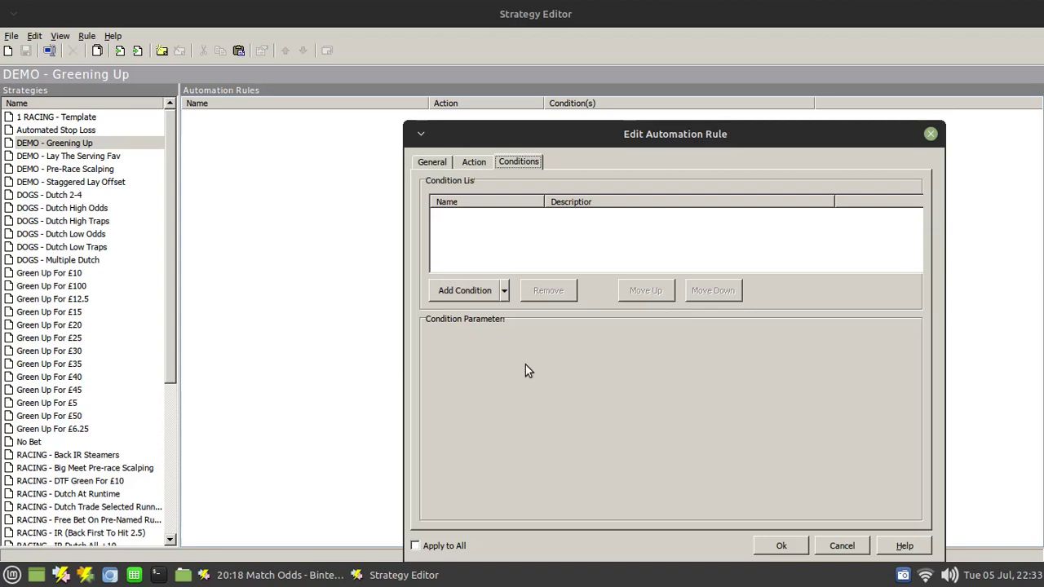
click(504, 292)
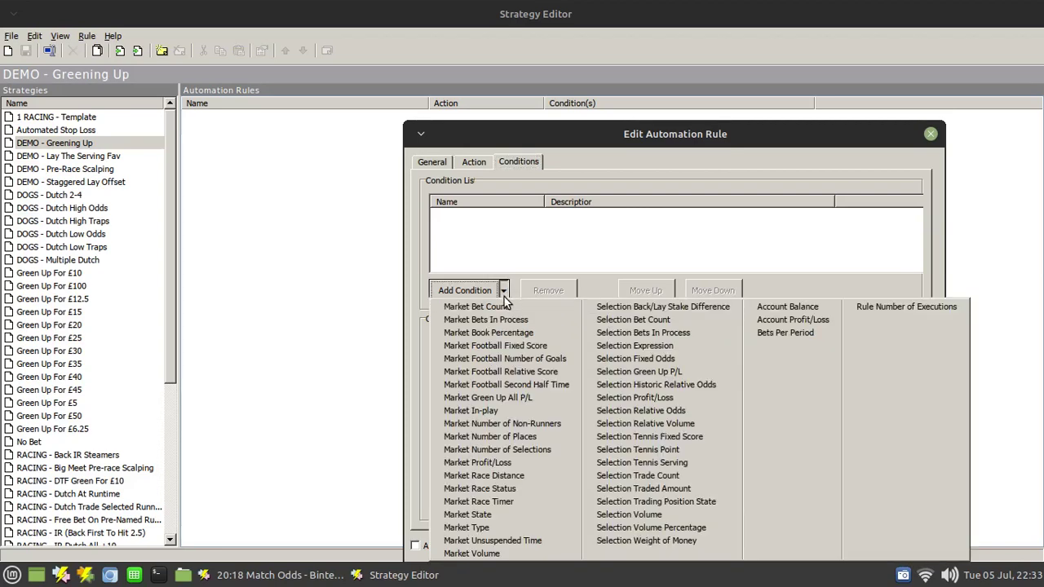
click(504, 398)
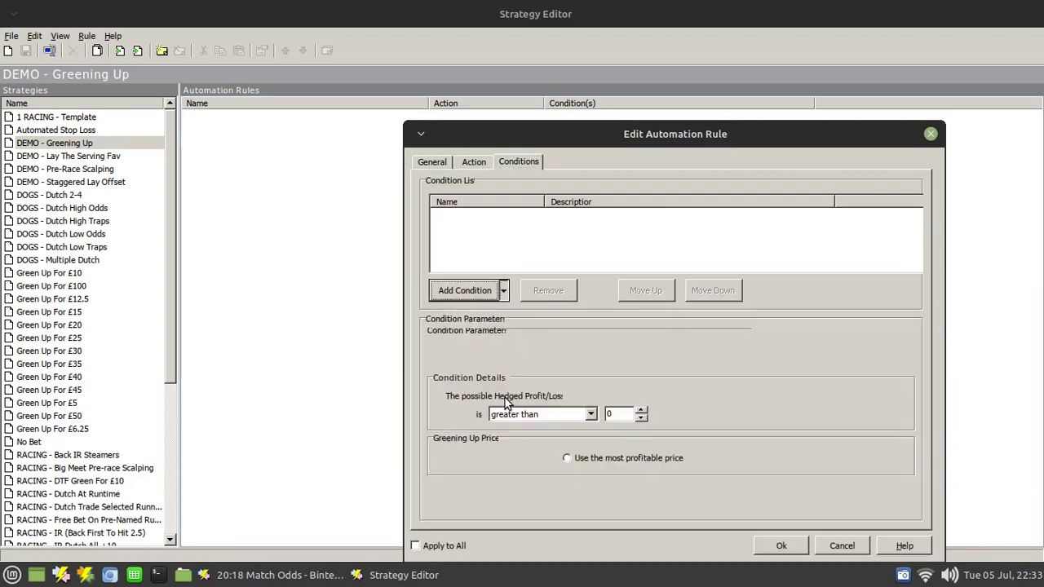
click(620, 416)
text(2)
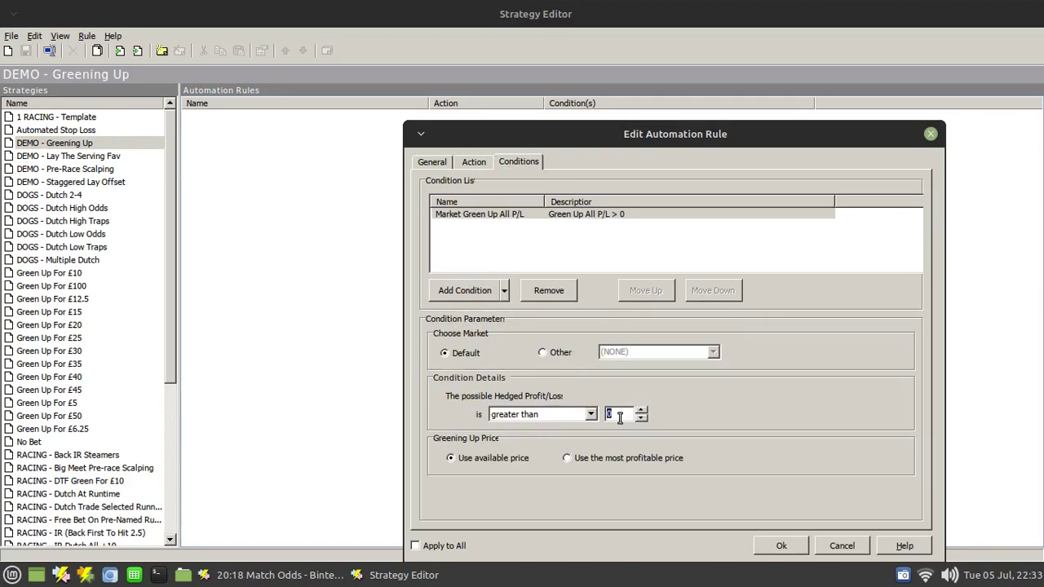
text(5)
click(782, 547)
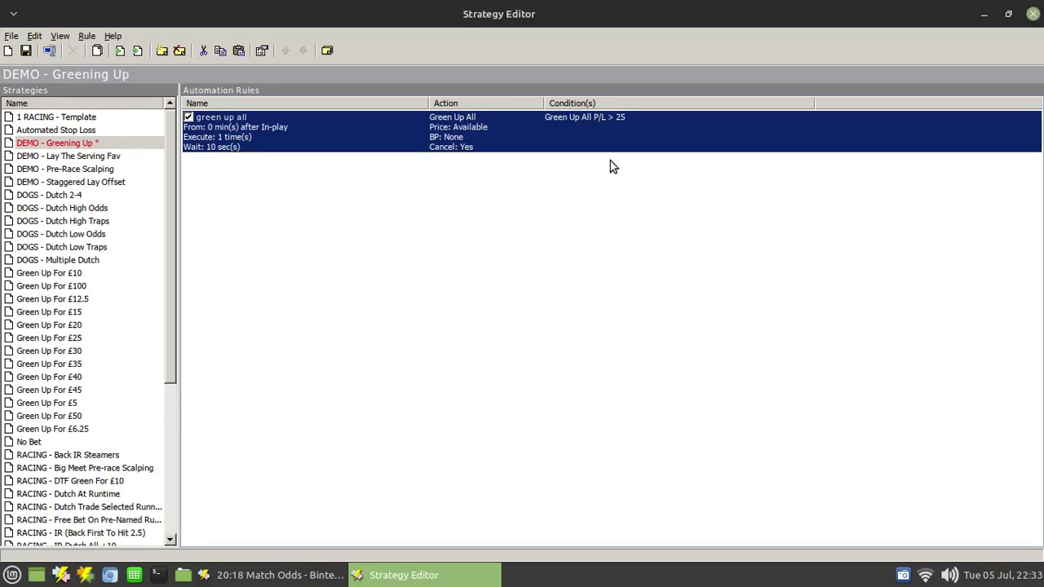
- Edit the green up all rule's condition to Green Up All P/L less than -25 and save
right_click(562, 135)
click(598, 229)
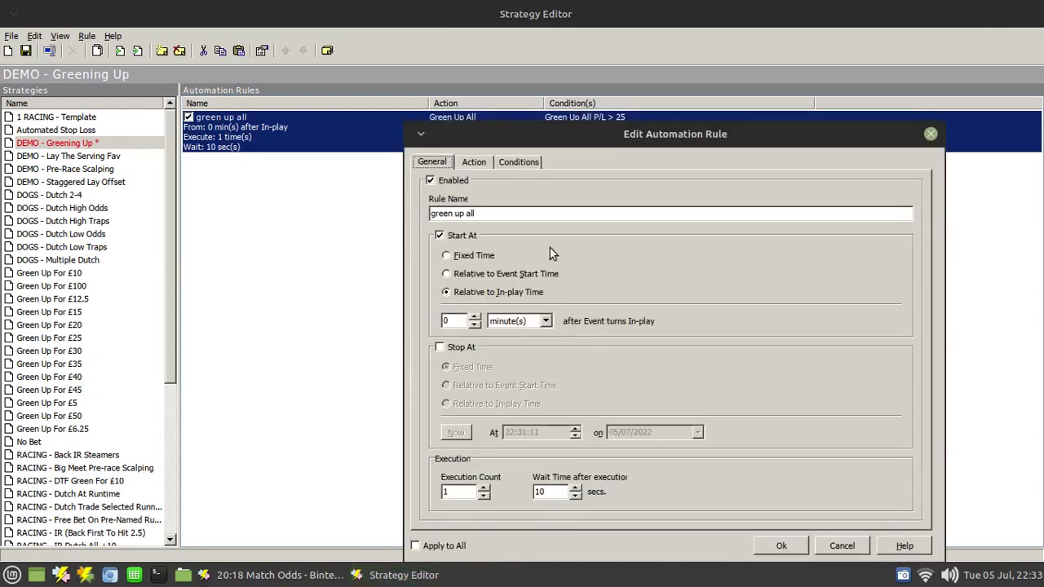
click(529, 162)
click(591, 415)
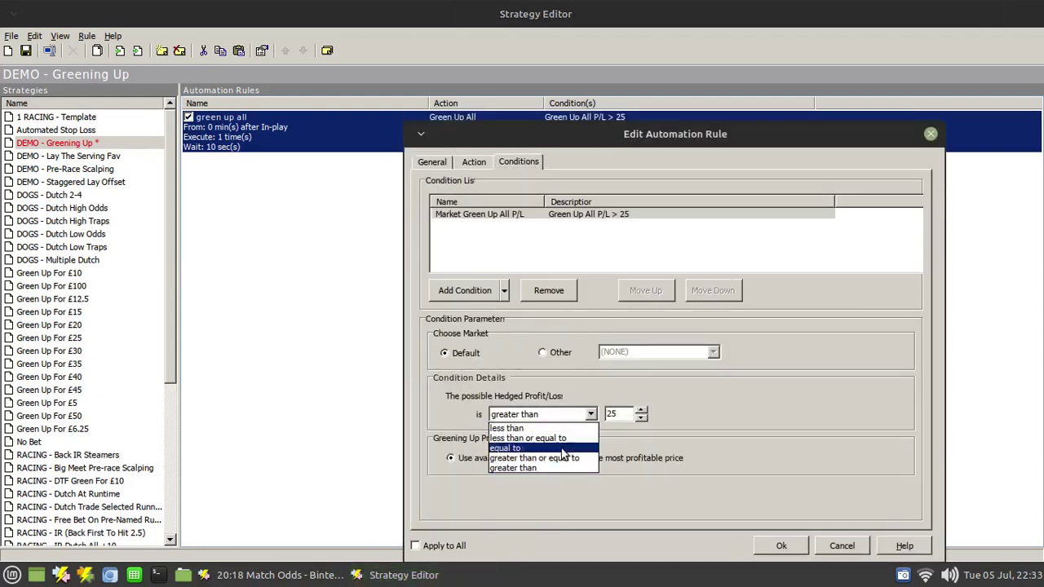
click(523, 430)
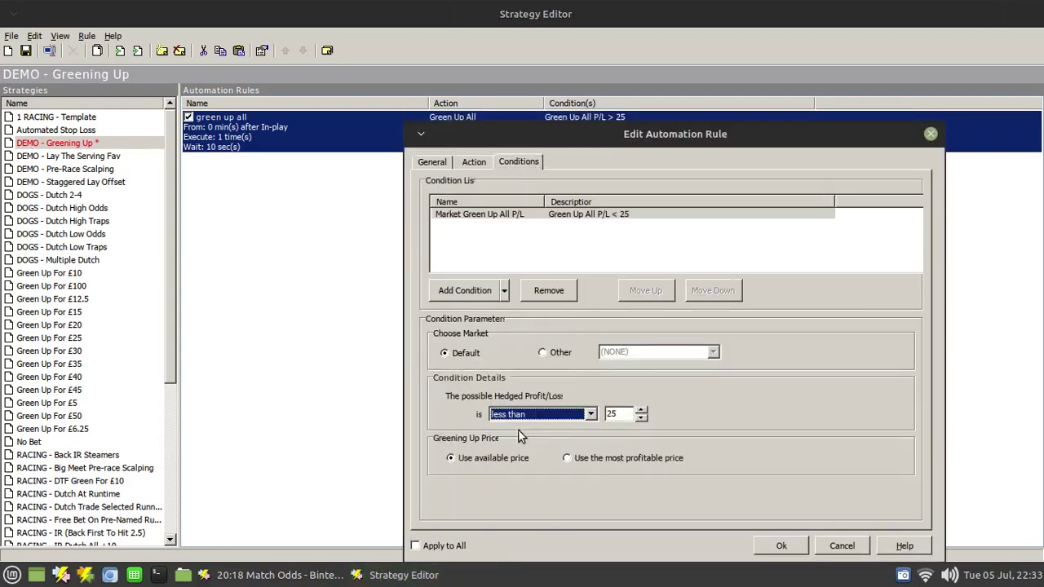
double_click(614, 413)
key(BackSpace)
text(-)
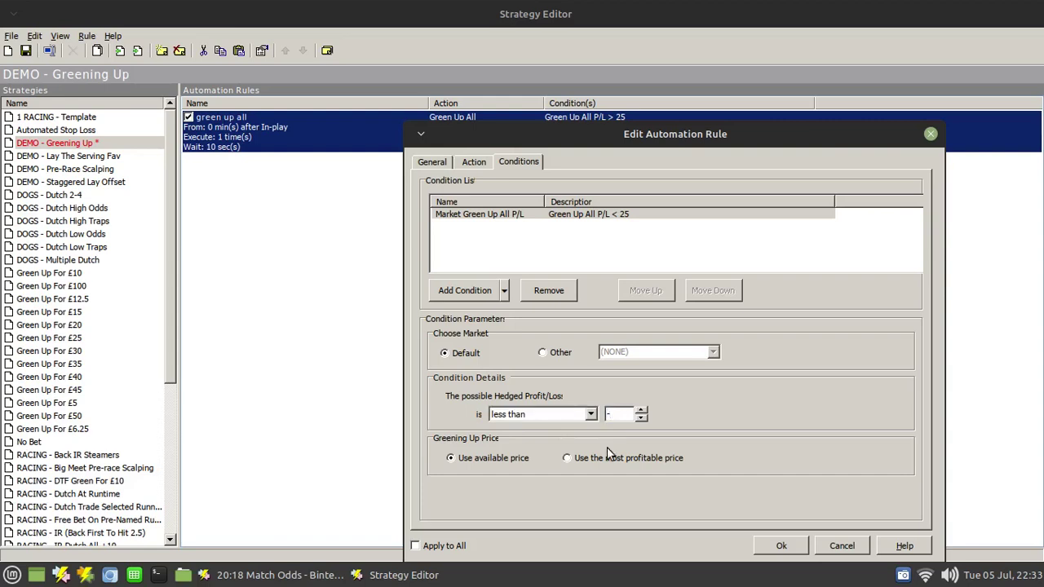
text(25)
click(779, 546)
click(518, 236)
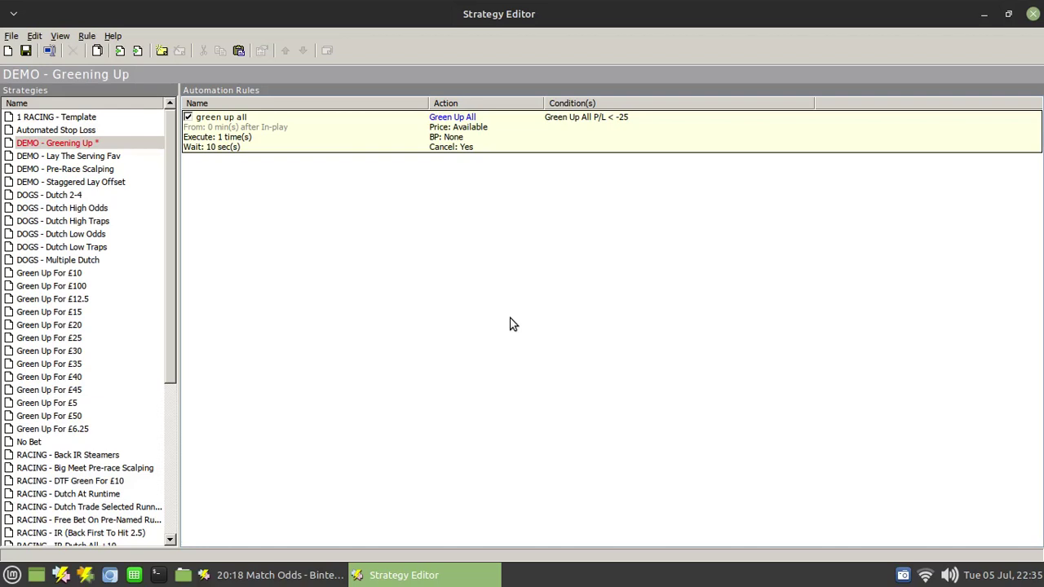
- Reopen the green up all rule and change its condition to Green Up All P/L > 5
right_click(523, 128)
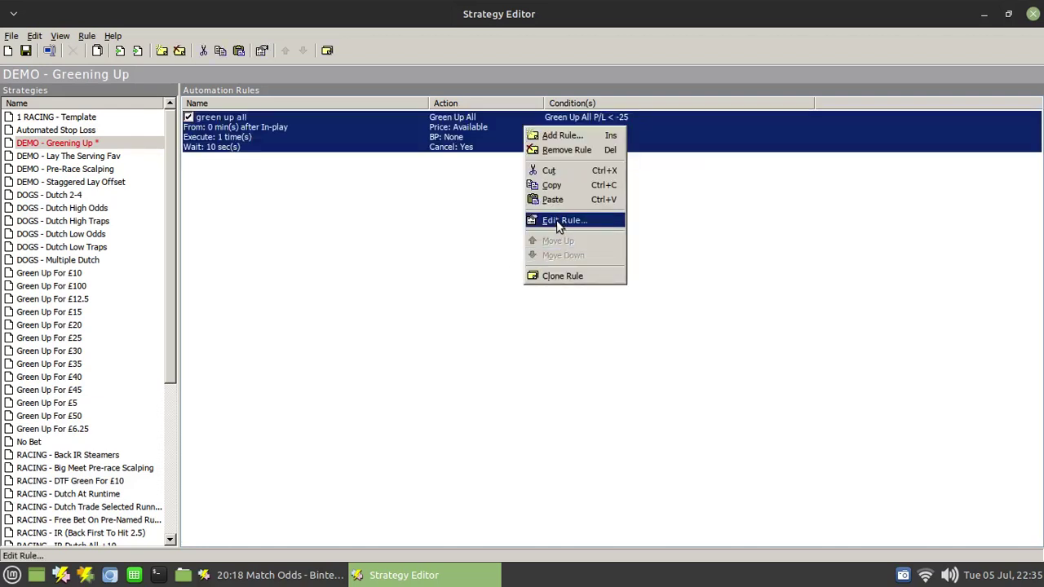
click(558, 222)
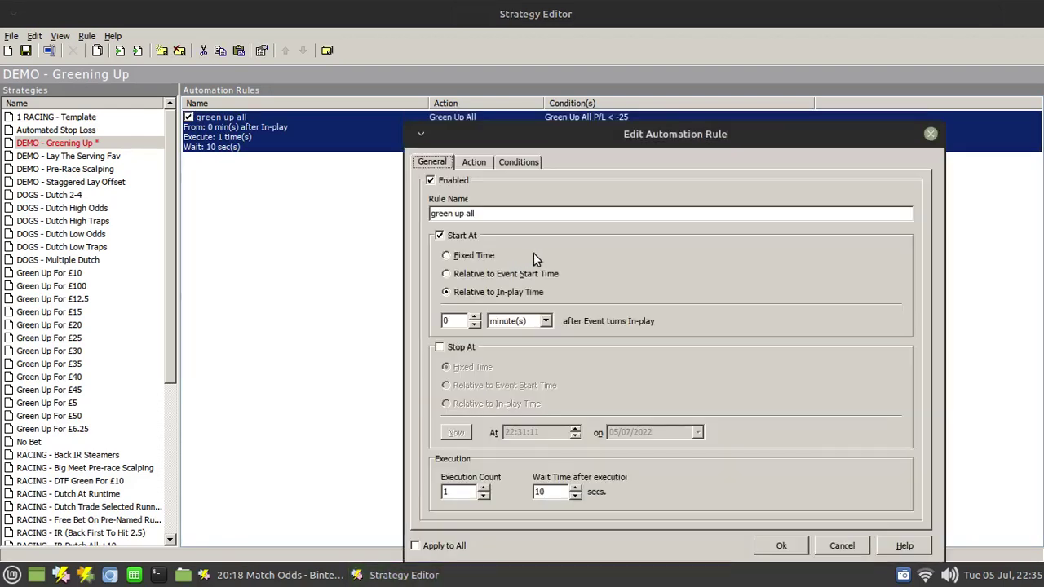
click(516, 162)
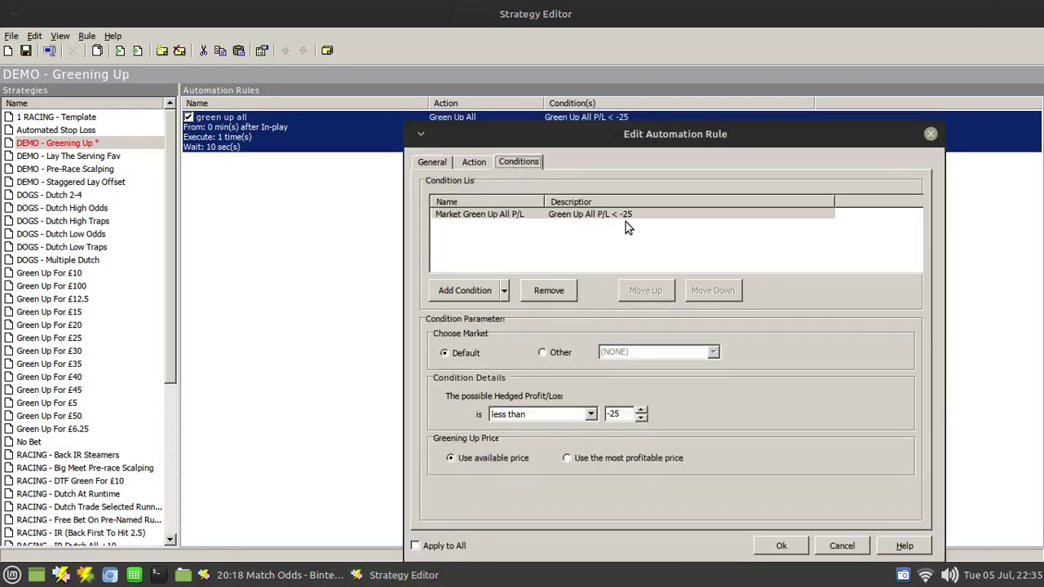
click(626, 217)
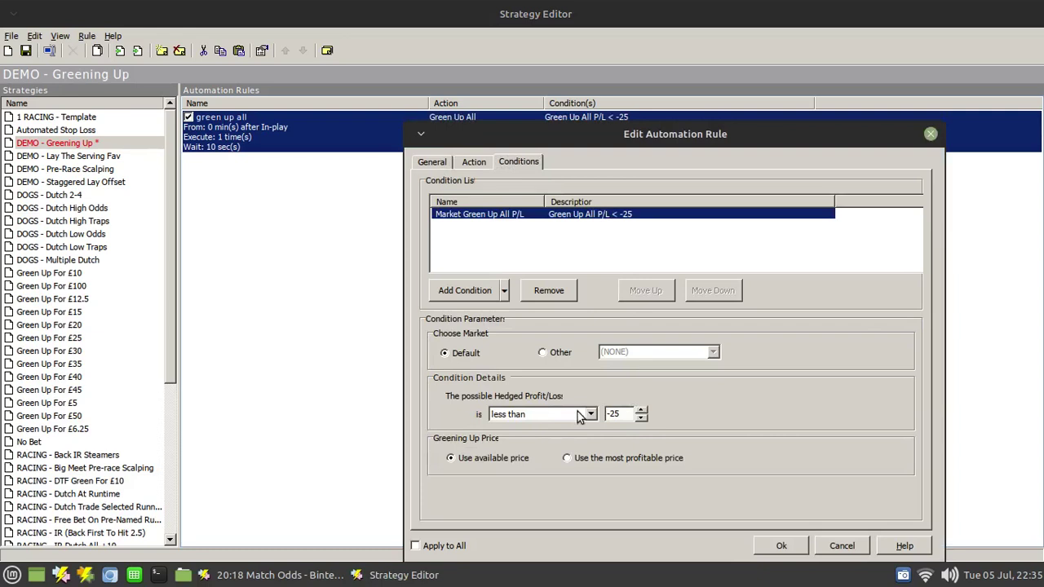
click(591, 415)
click(530, 465)
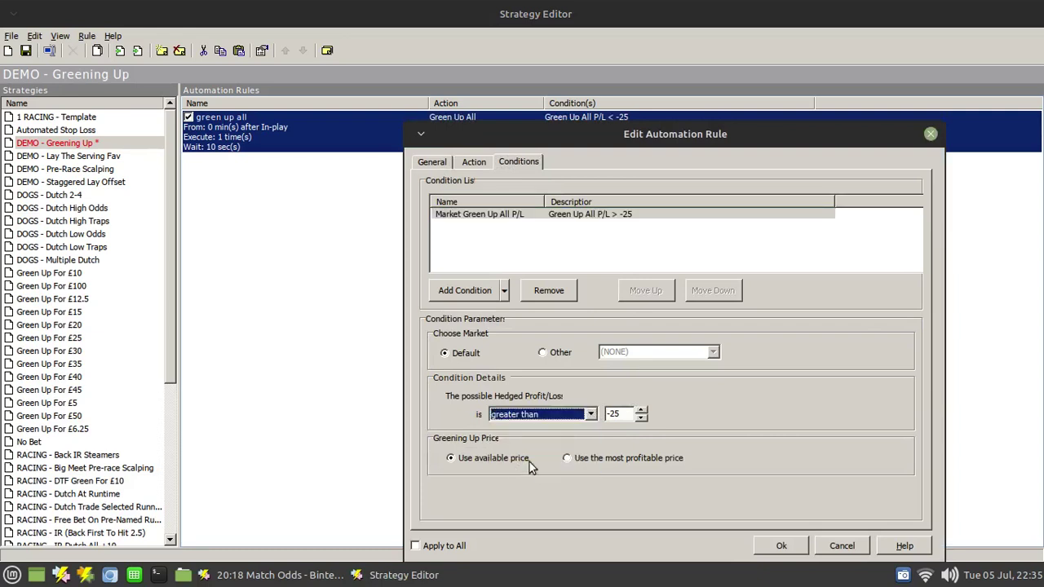
double_click(619, 413)
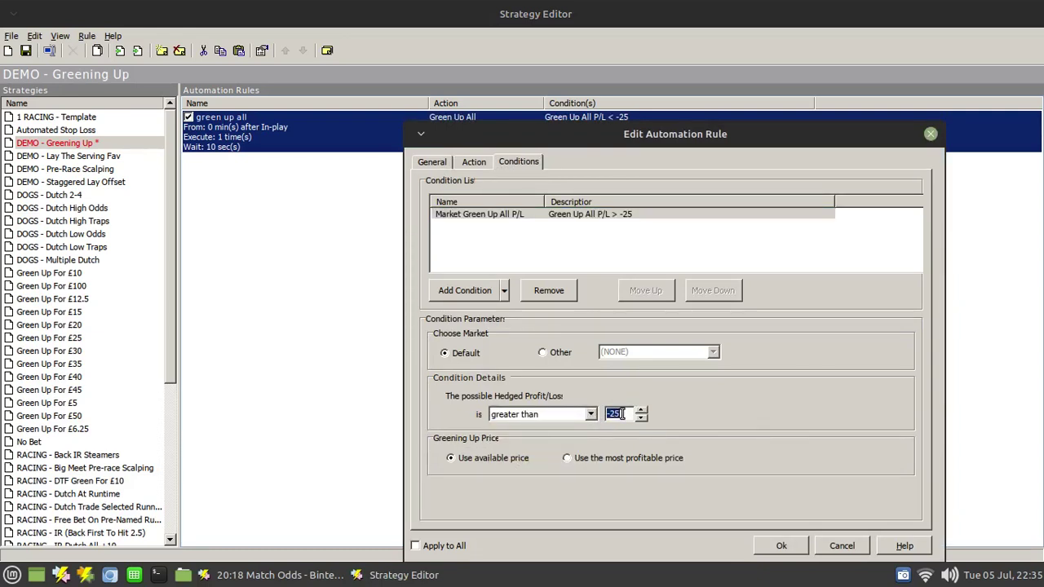
text(5)
click(507, 259)
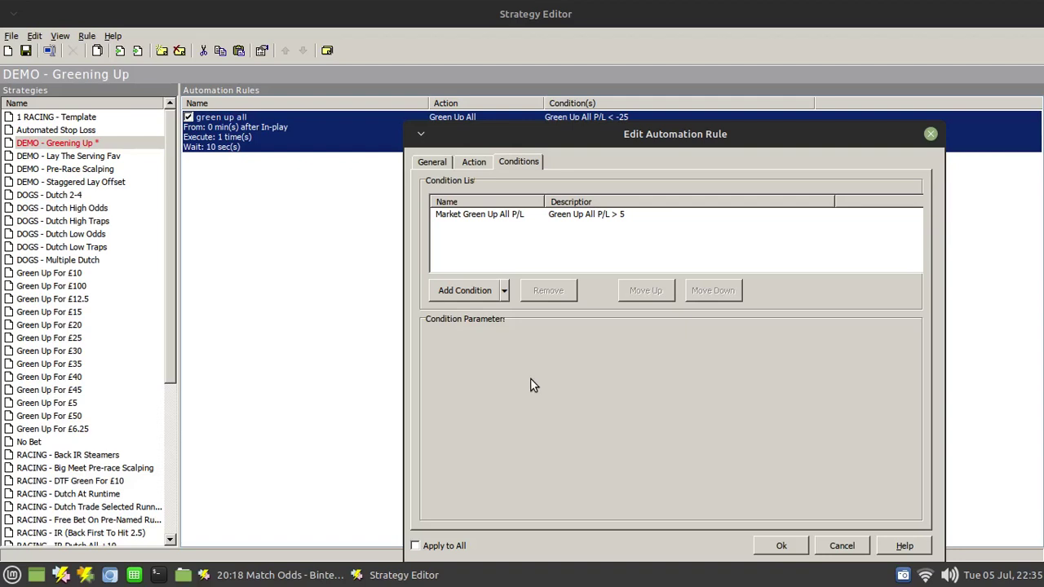
- Add a Market Profit/Loss condition requiring Max P/L greater than or equal to 20
click(504, 292)
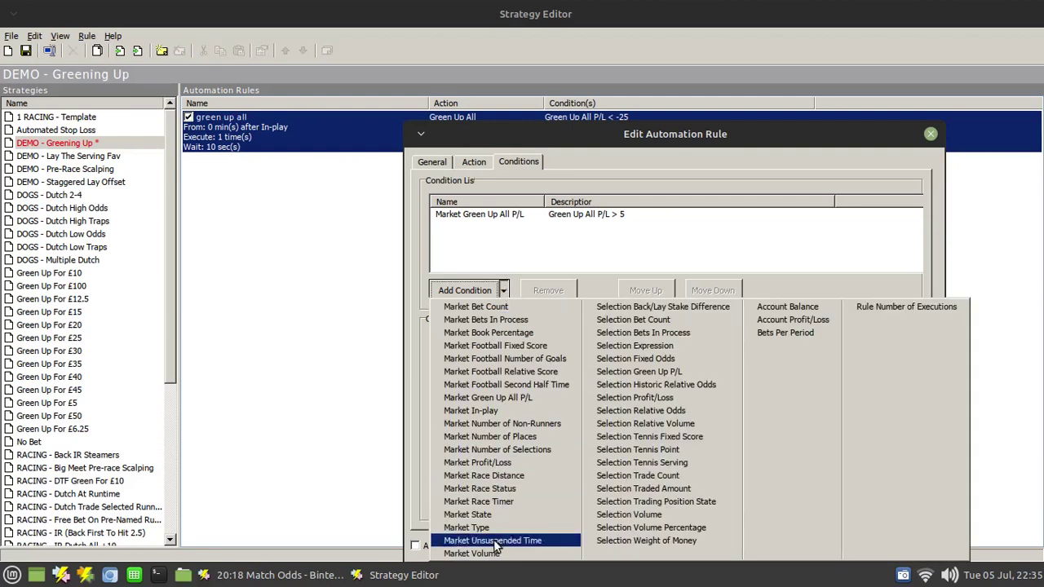
click(477, 465)
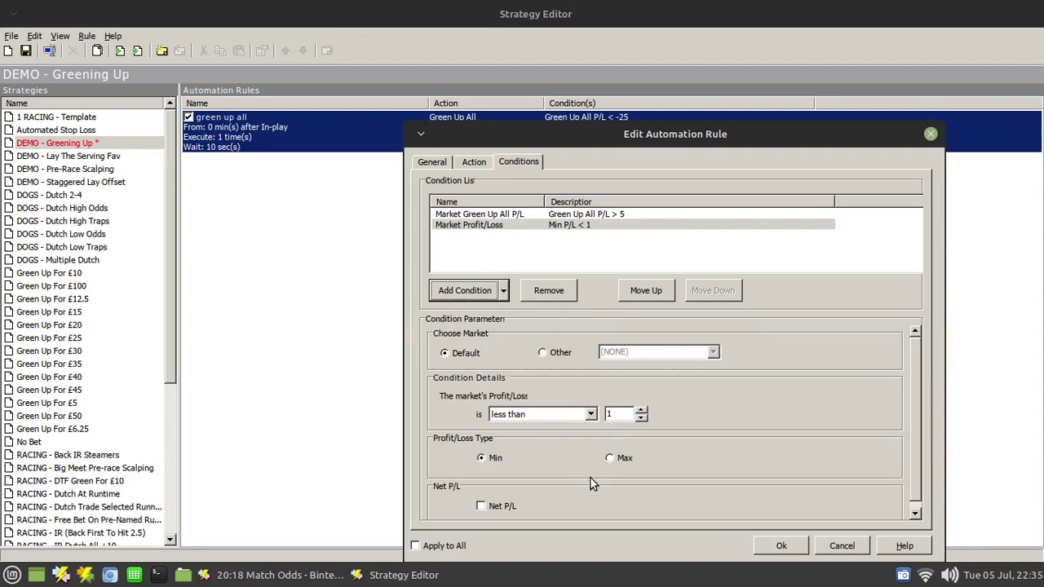
click(609, 458)
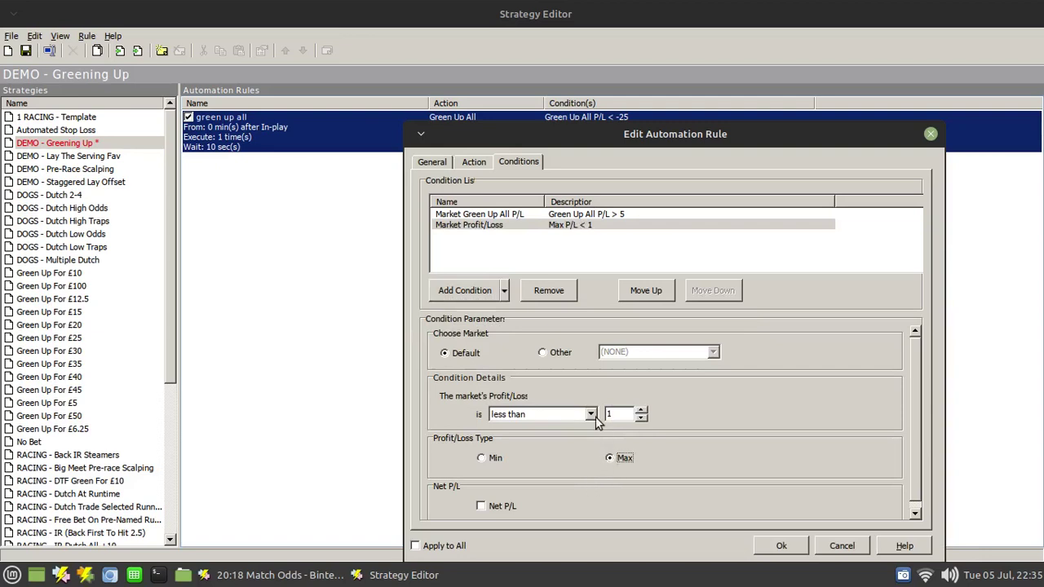
click(591, 415)
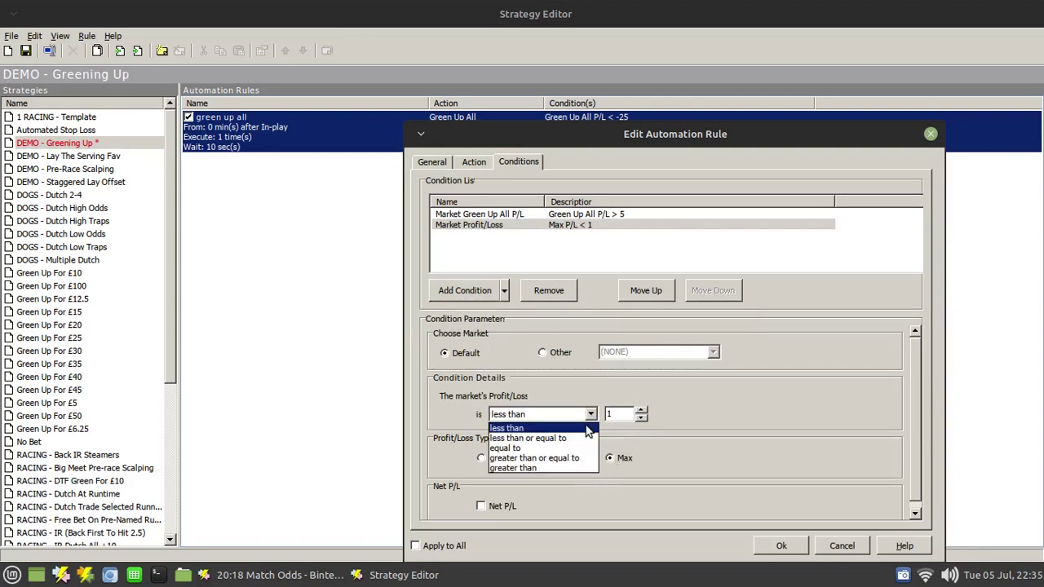
click(523, 458)
double_click(610, 414)
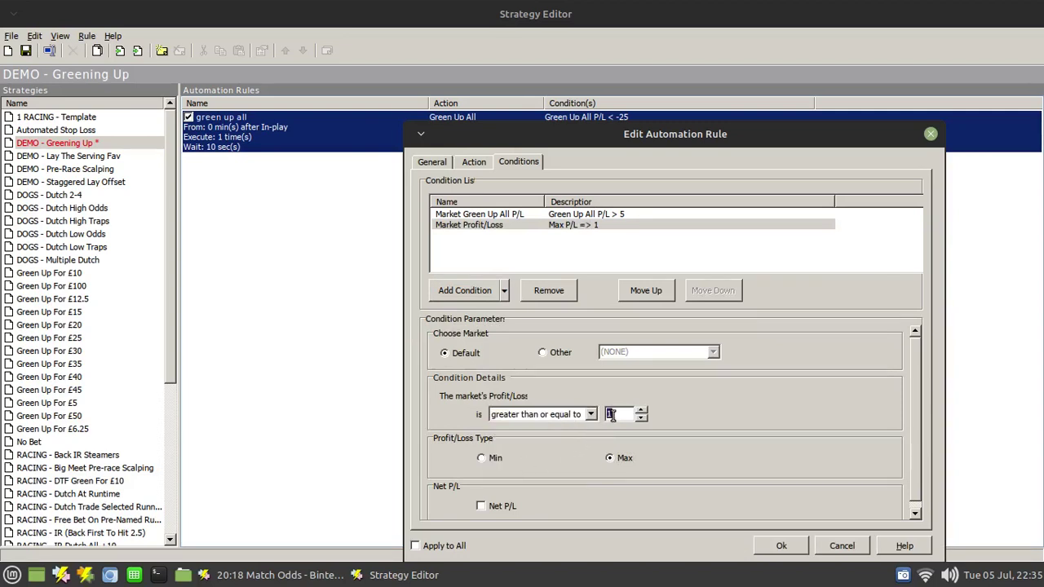
text(20)
- Add a second Max P/L condition, less than 30, and save the rule
click(504, 292)
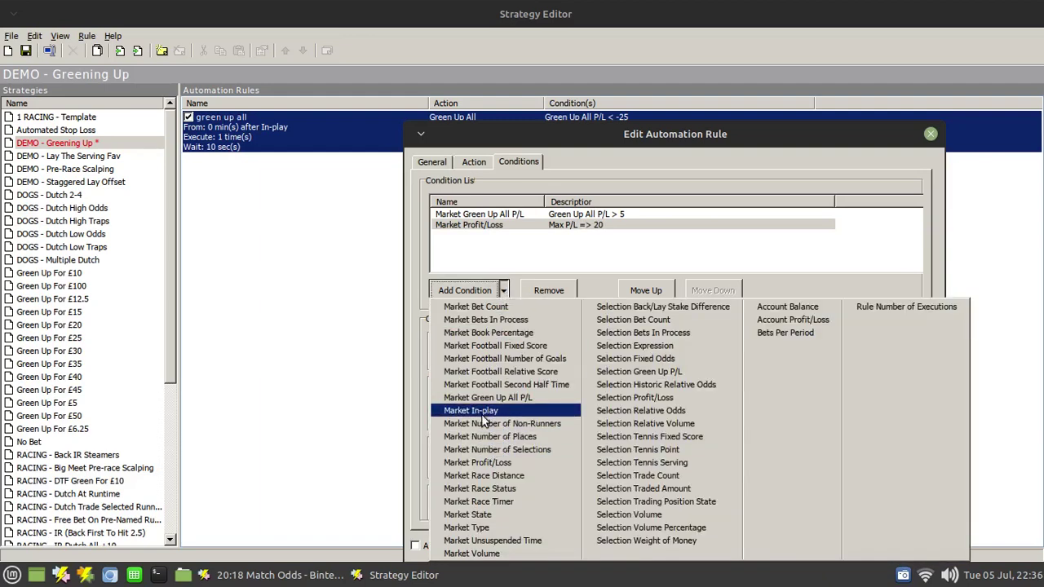
click(487, 462)
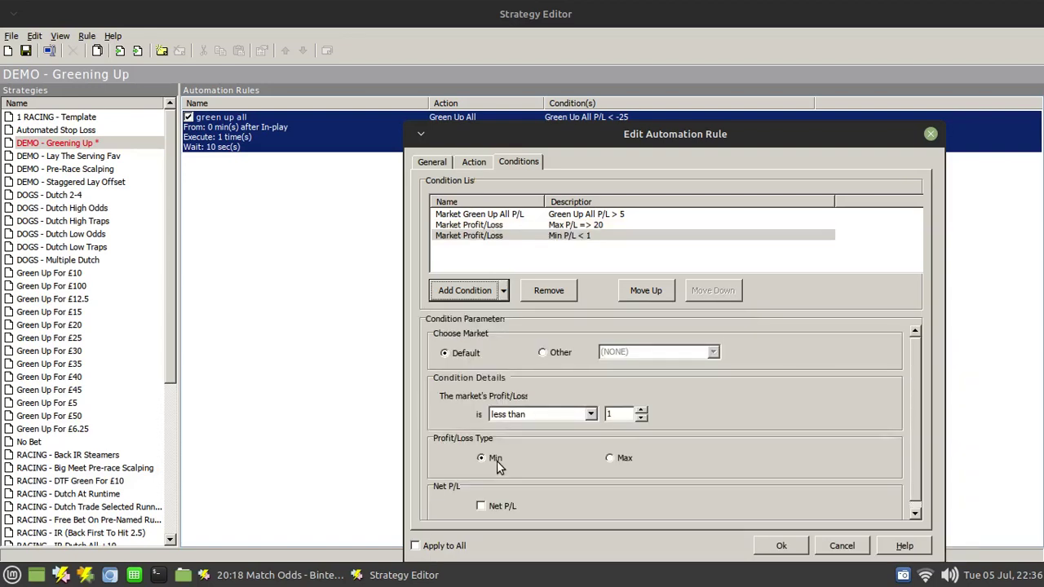
click(611, 459)
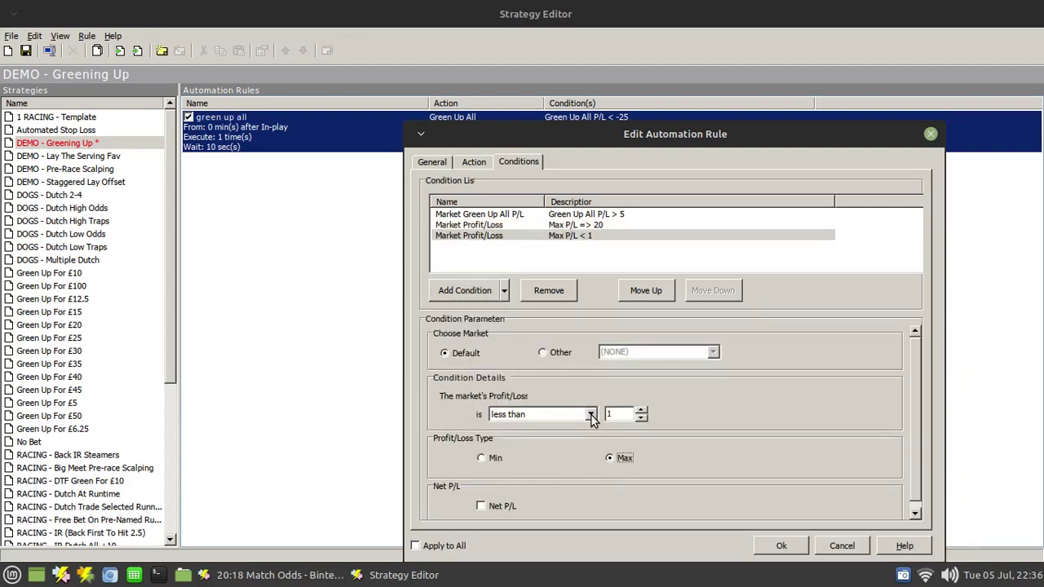
double_click(612, 415)
text(30)
click(781, 546)
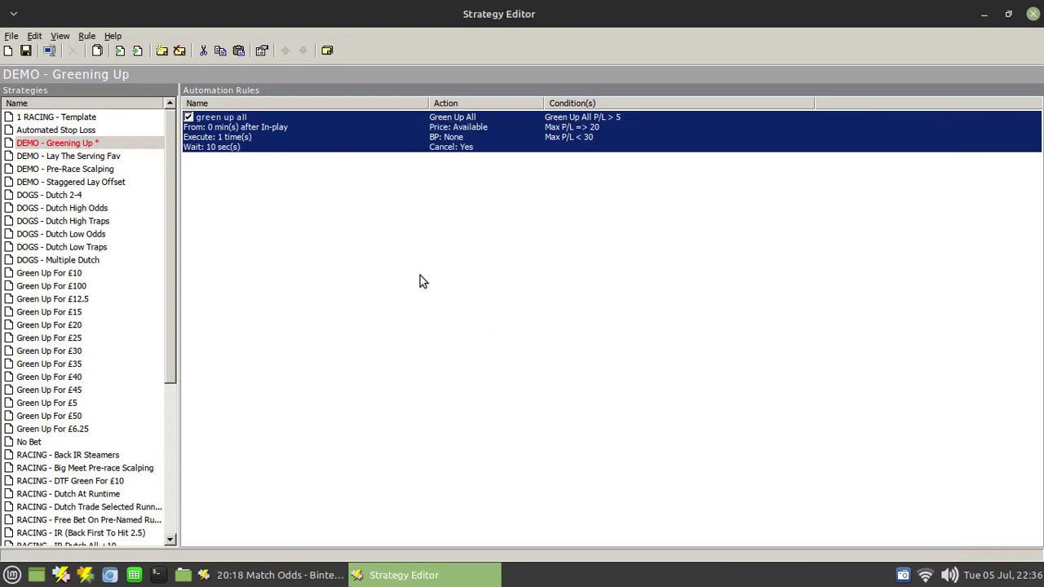
- Paste a copy of the green up all rule and set its green-up threshold to 10
key(ctrl+v)
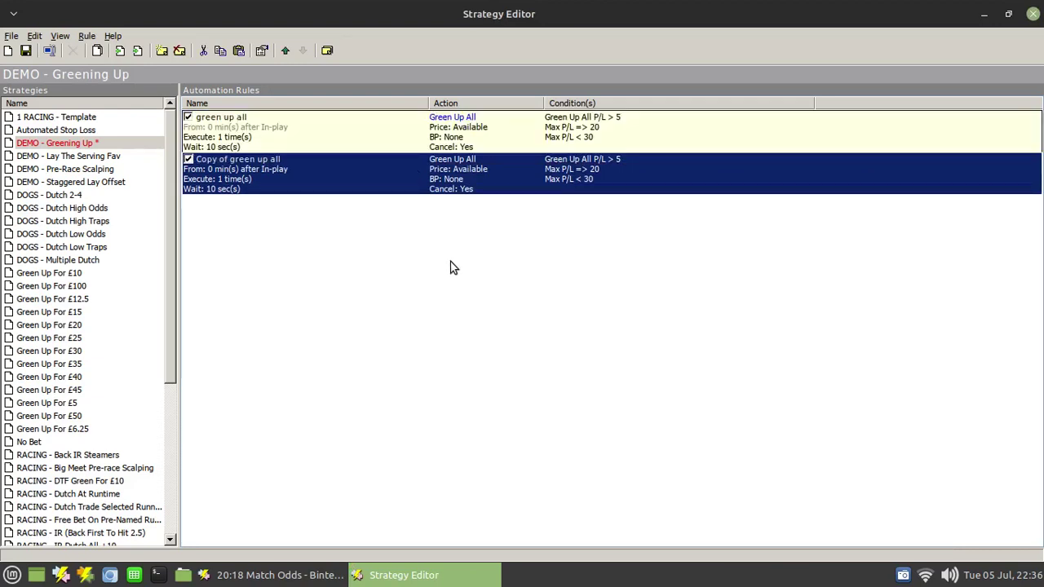
right_click(441, 178)
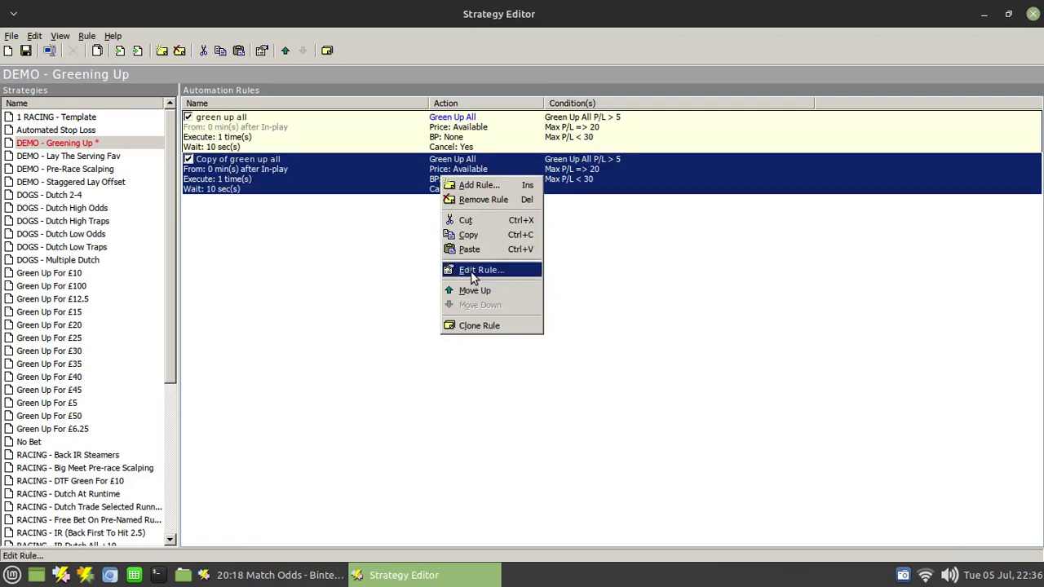
click(598, 286)
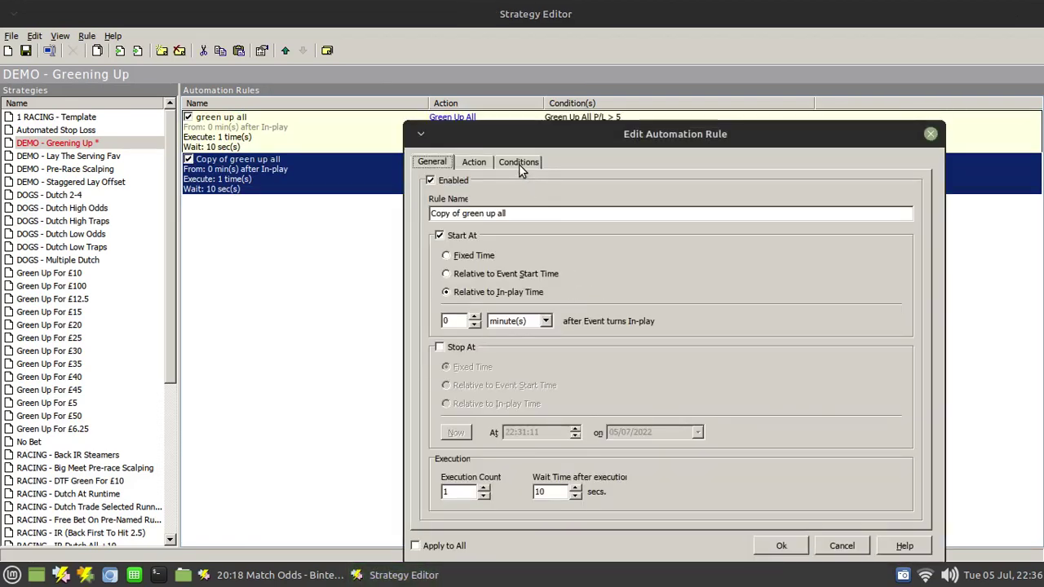
click(521, 163)
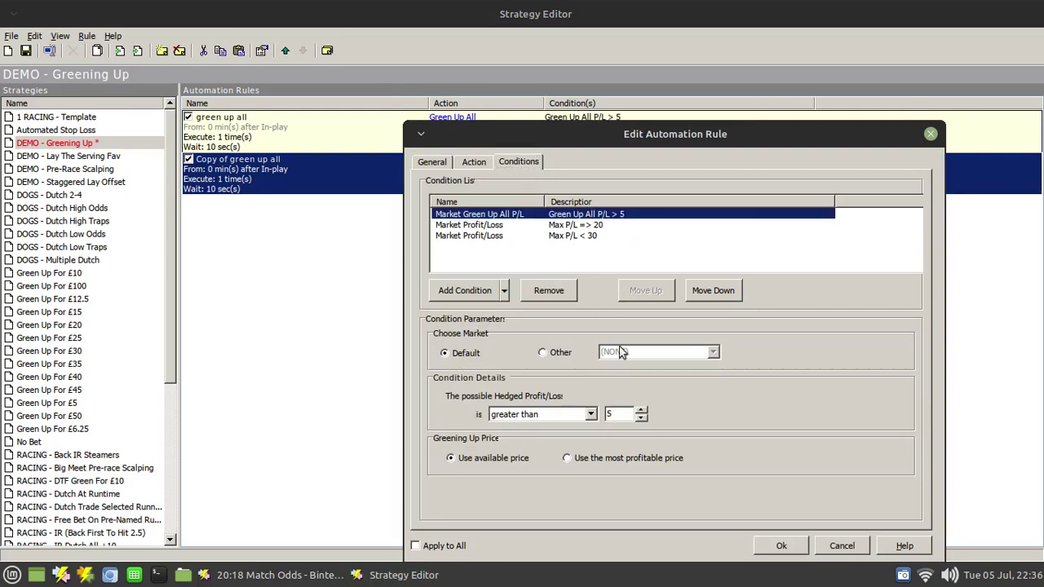
double_click(621, 416)
text(10)
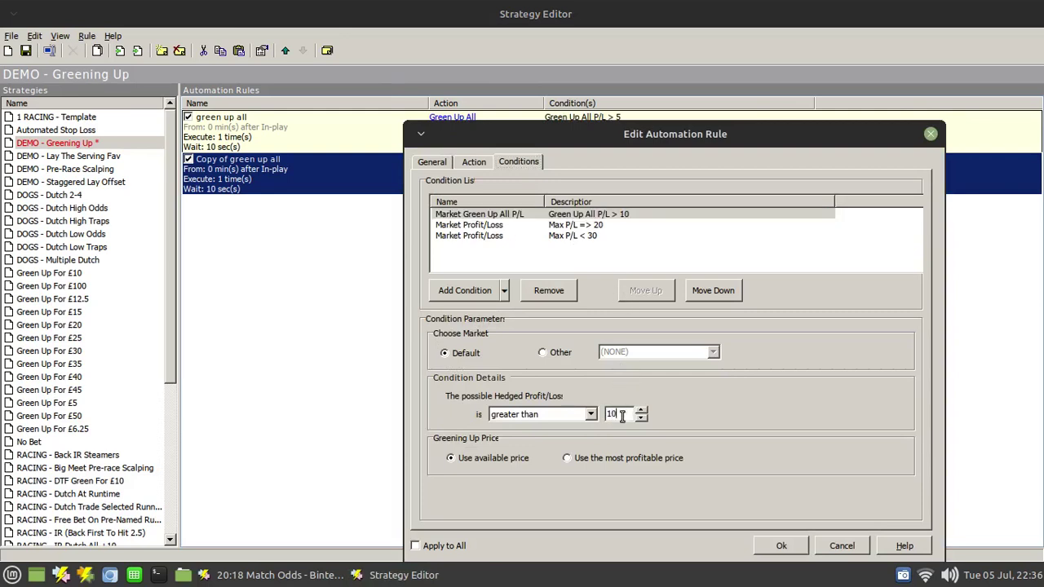
- Change the copy's Max P/L band to at least 30 and below 40, and save
click(574, 226)
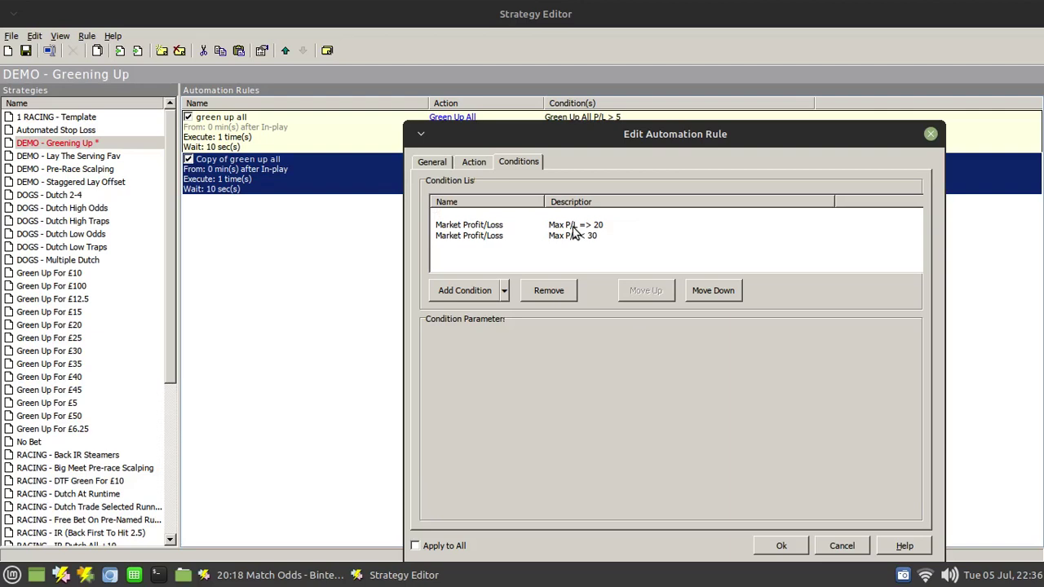
double_click(619, 414)
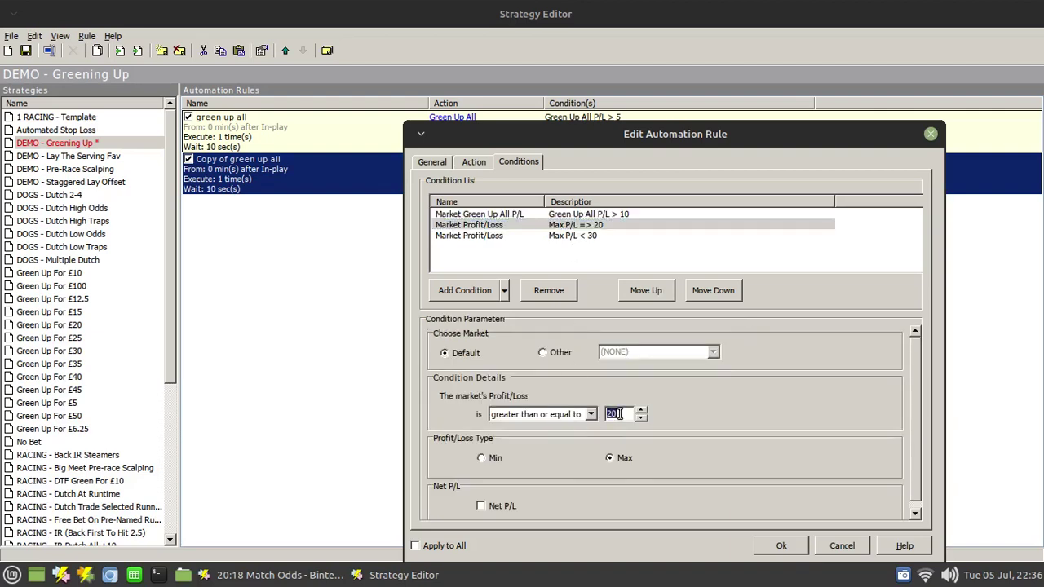
text(30)
click(559, 236)
double_click(620, 414)
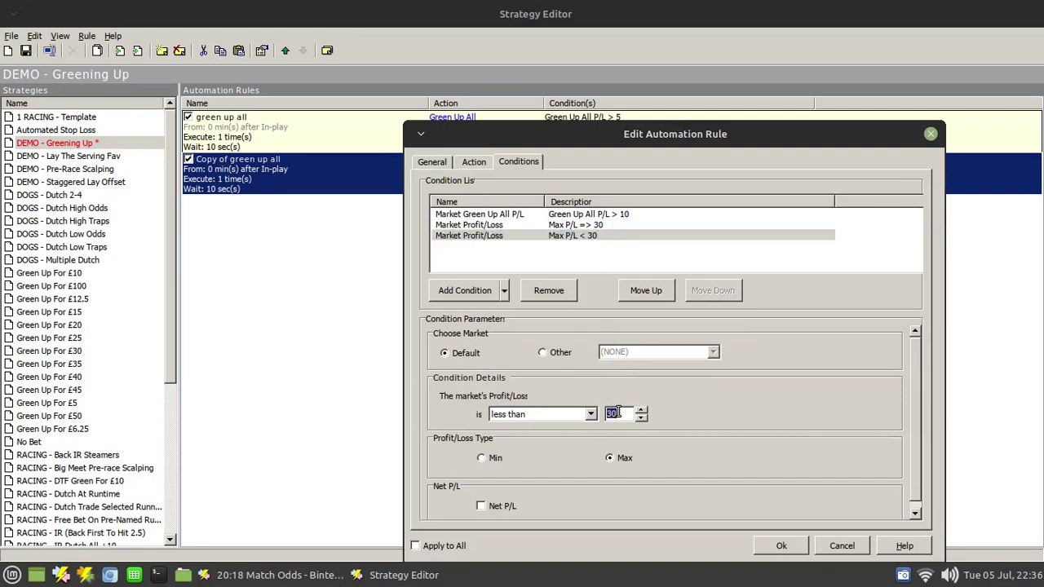
text(40)
click(785, 548)
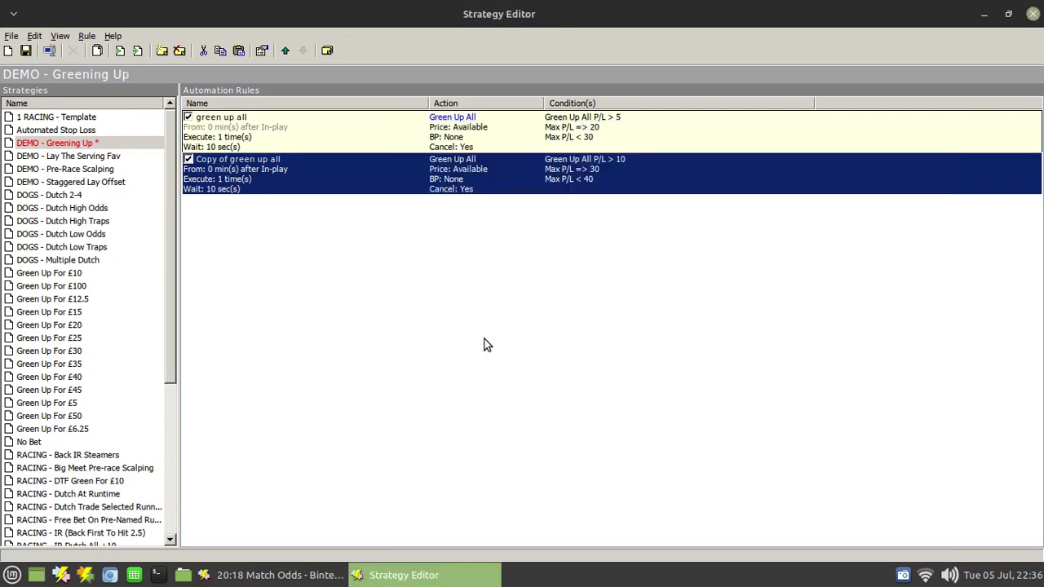
click(484, 346)
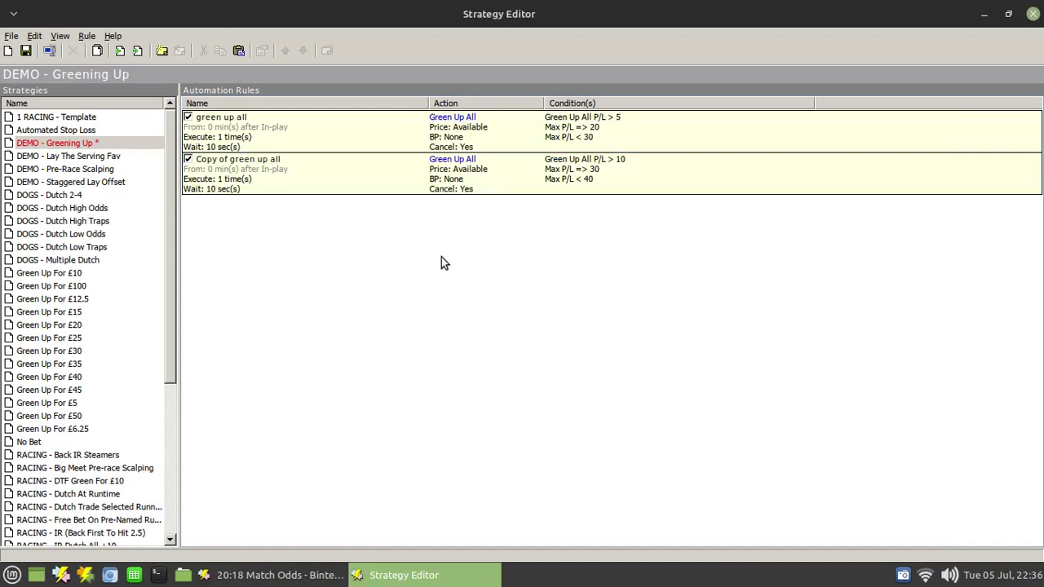
- Paste another copy of the rule and set its green-up profit threshold to 15
key(ctrl+v)
right_click(408, 217)
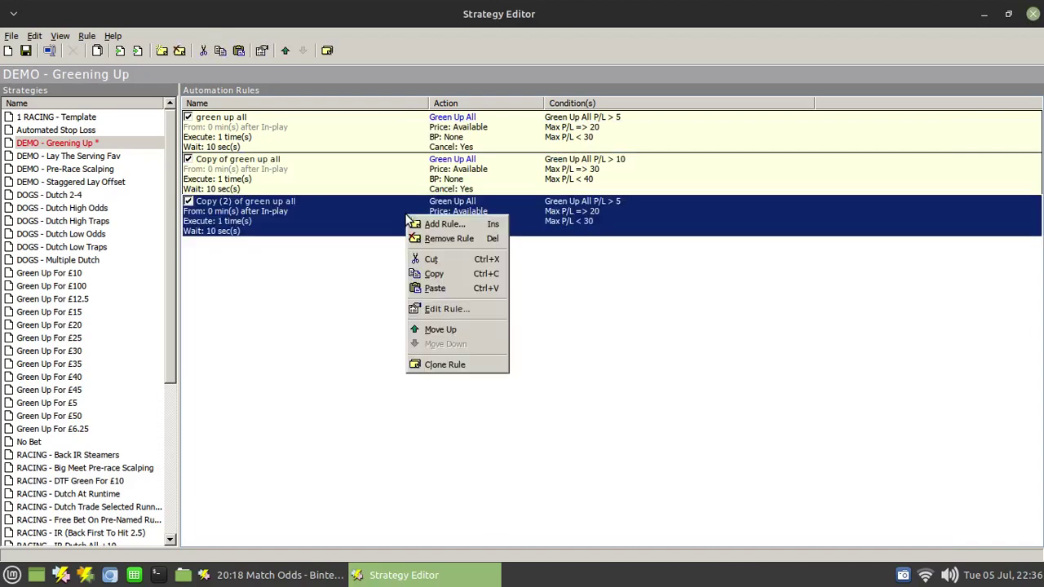
click(455, 311)
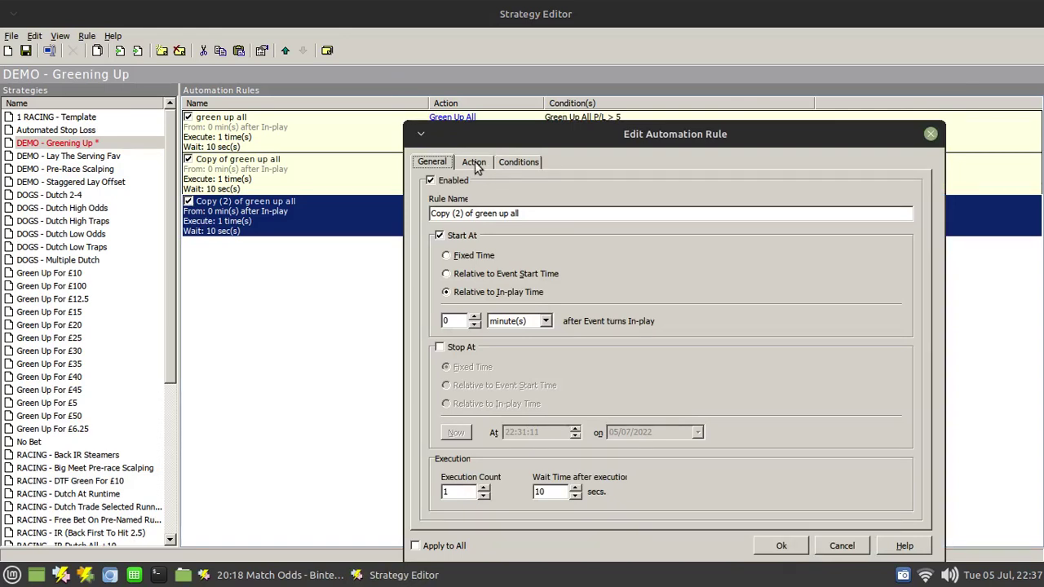
click(512, 163)
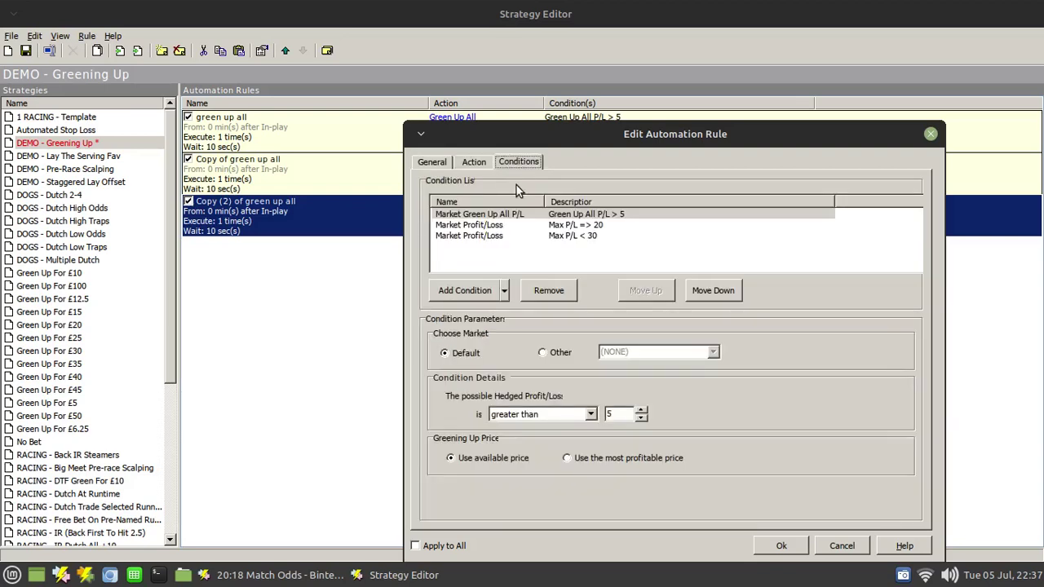
click(613, 217)
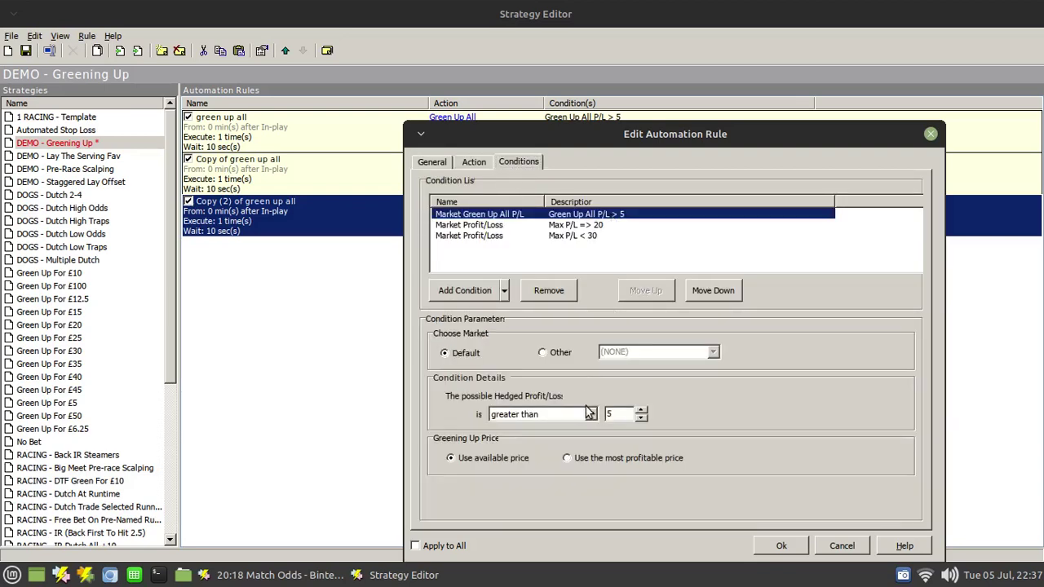
double_click(615, 413)
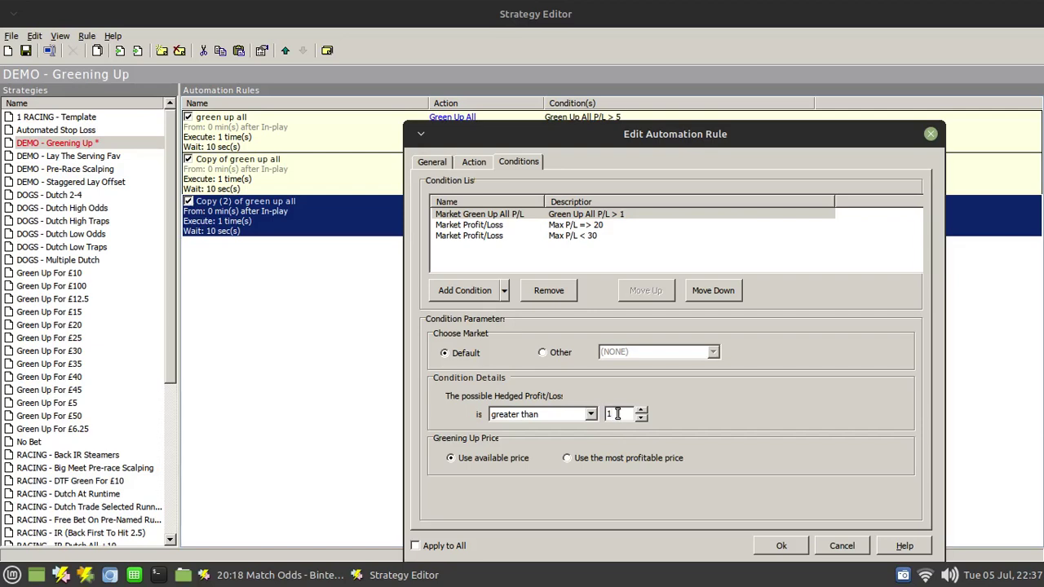
text(15)
- Set the third rule's Max P/L band to at least 40 and below 50, and save
click(575, 225)
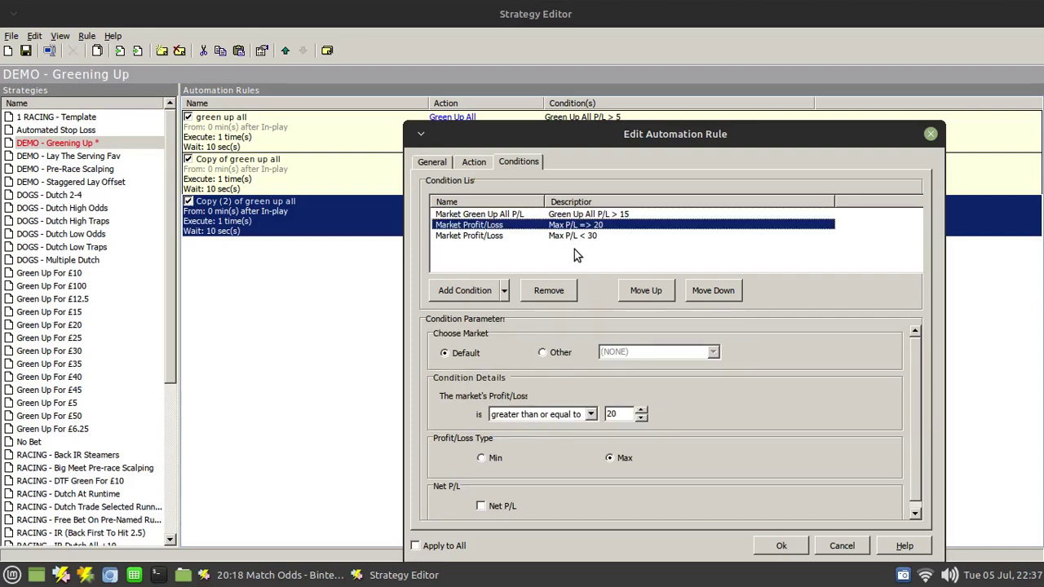
double_click(628, 413)
text(40)
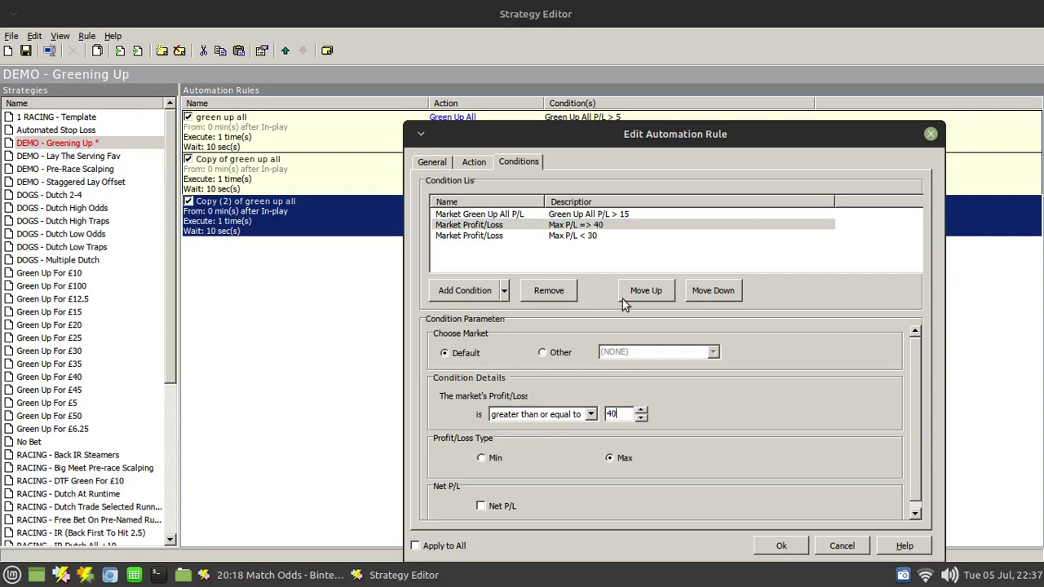
click(589, 236)
double_click(622, 414)
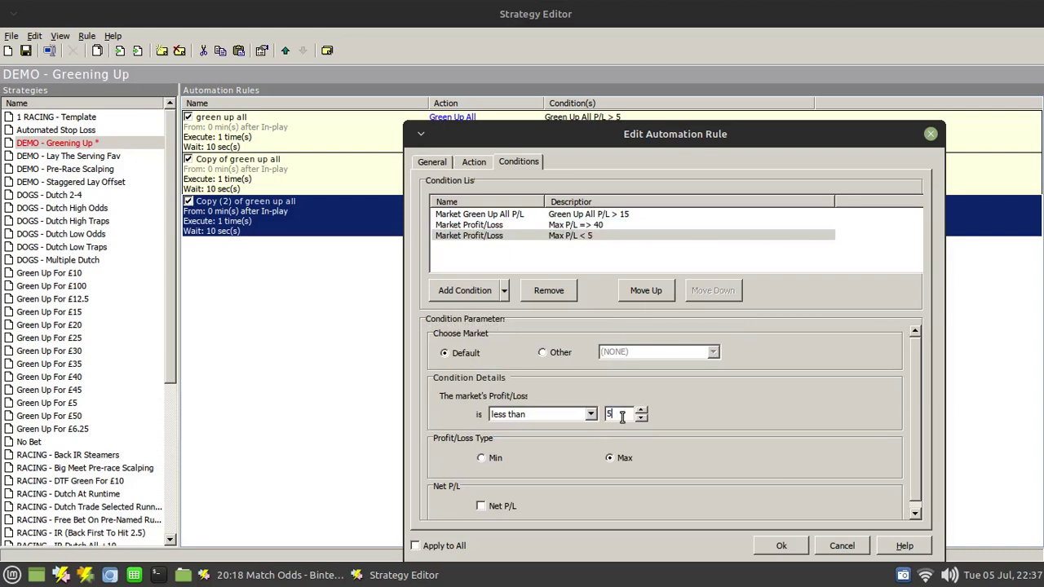
text(0)
click(780, 546)
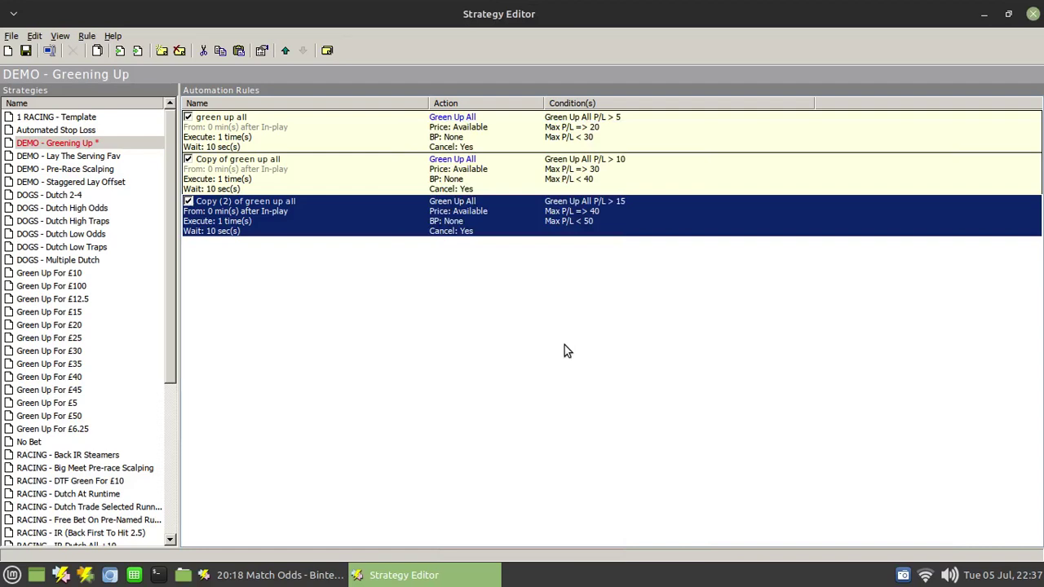
- Paste a fourth copy of the rule and set its green-up profit threshold to 20
key(ctrl+v)
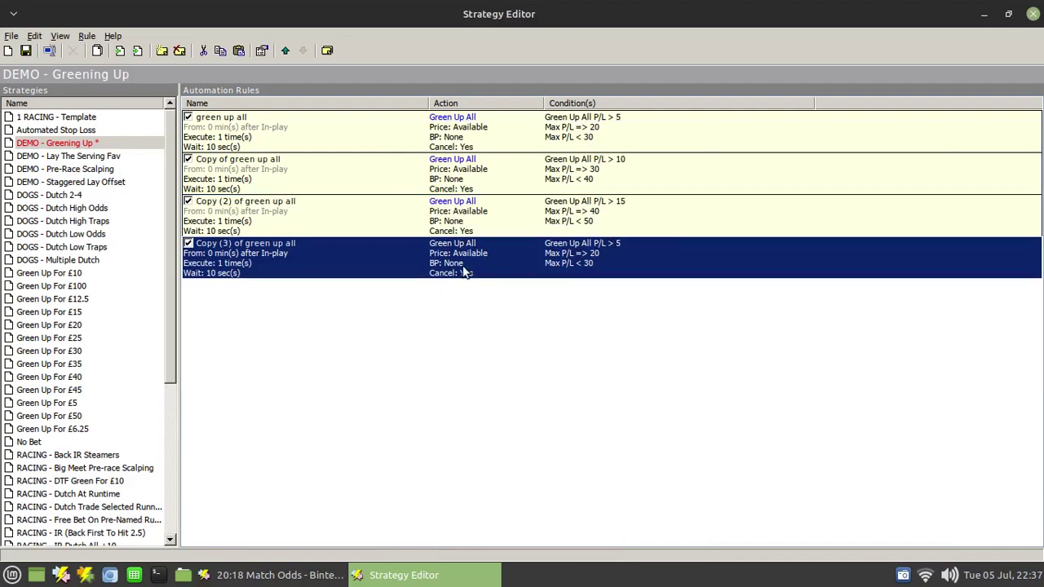
right_click(440, 255)
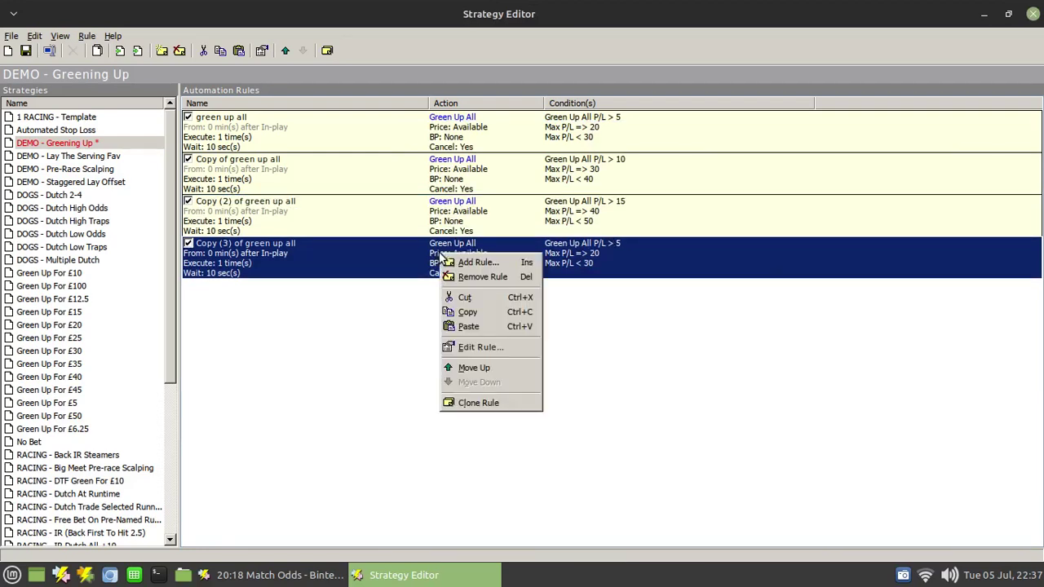
click(480, 347)
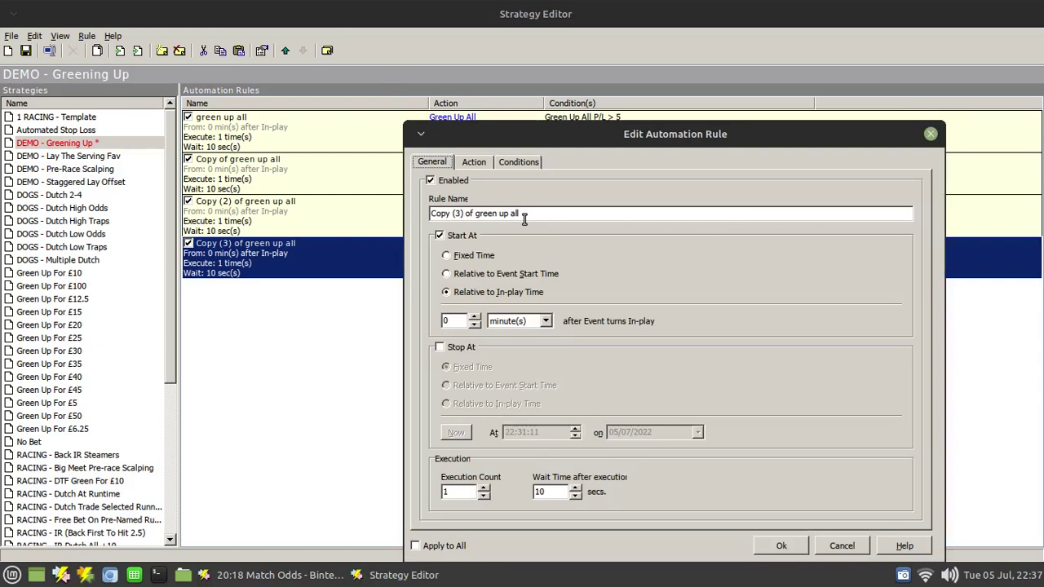
click(518, 162)
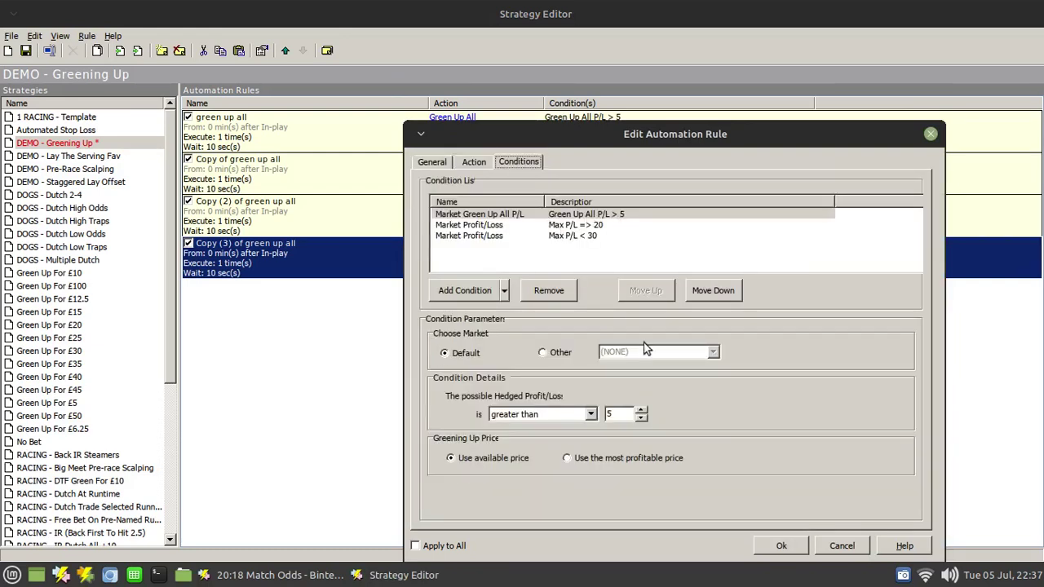
double_click(622, 414)
text(20)
- Set the lower Max P/L limit to 50, remove the upper limit, and save
click(497, 226)
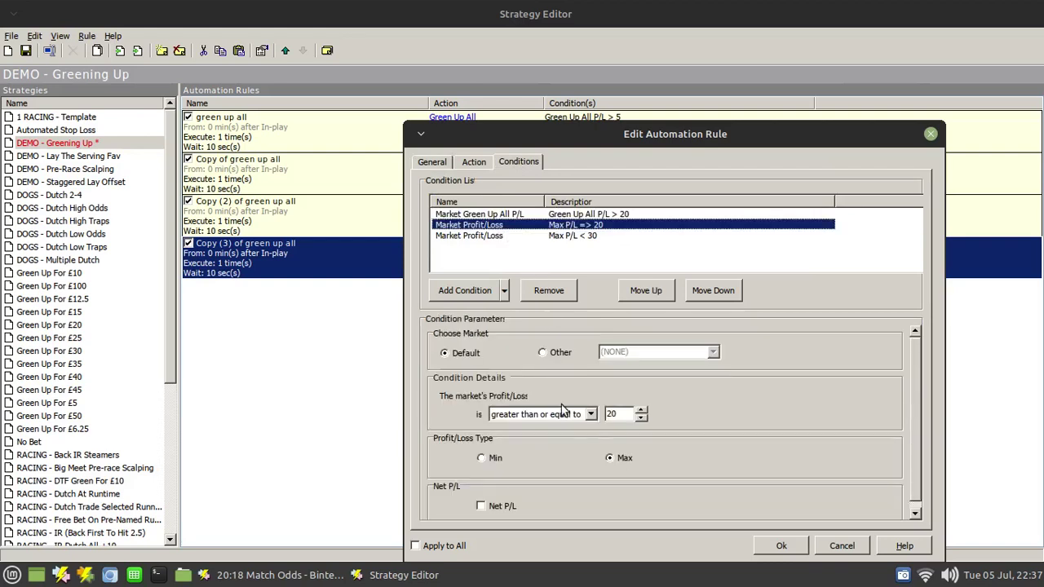
double_click(615, 413)
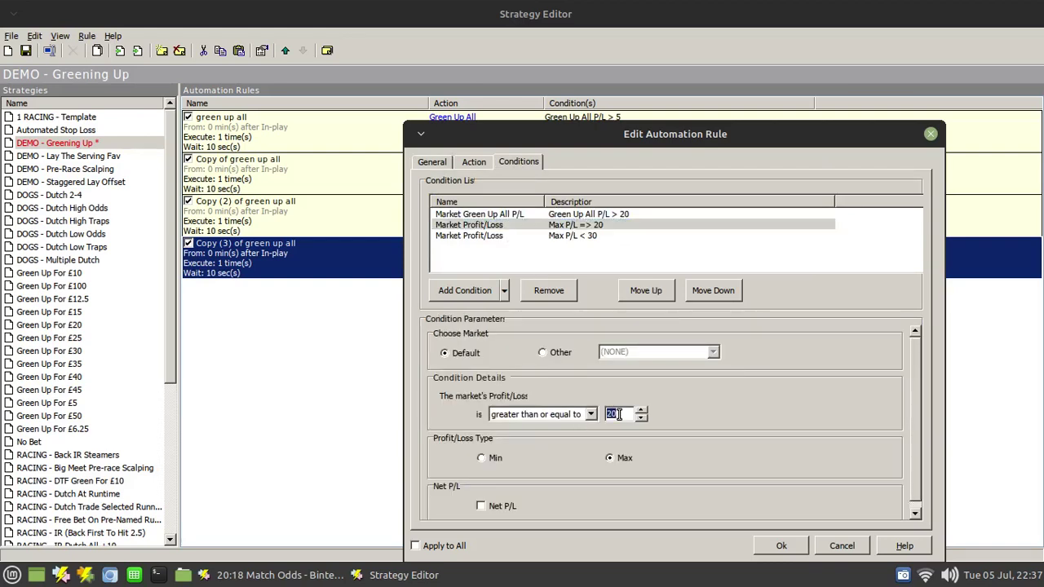
text(50)
click(487, 237)
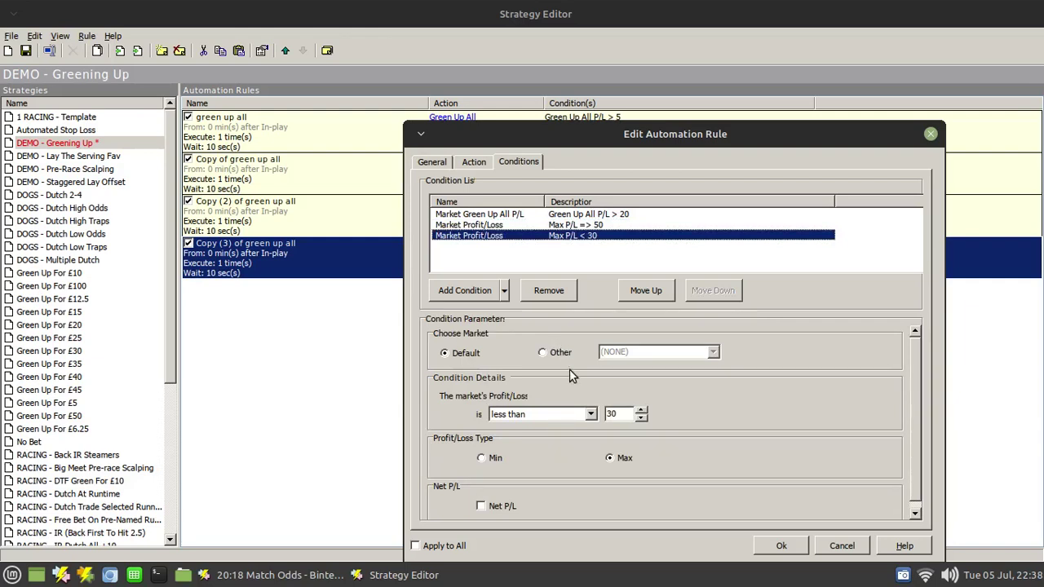
click(551, 294)
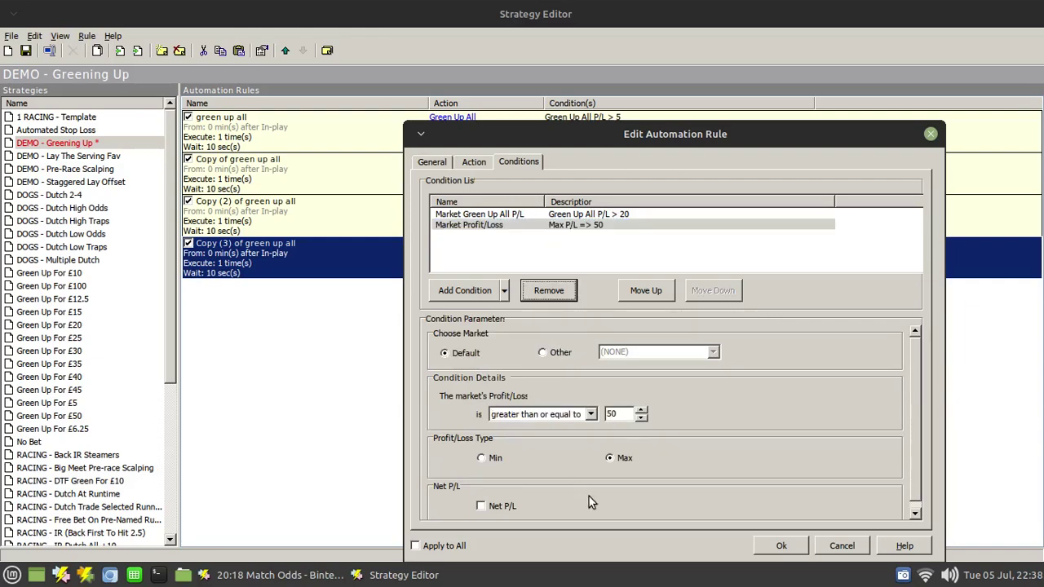
click(784, 546)
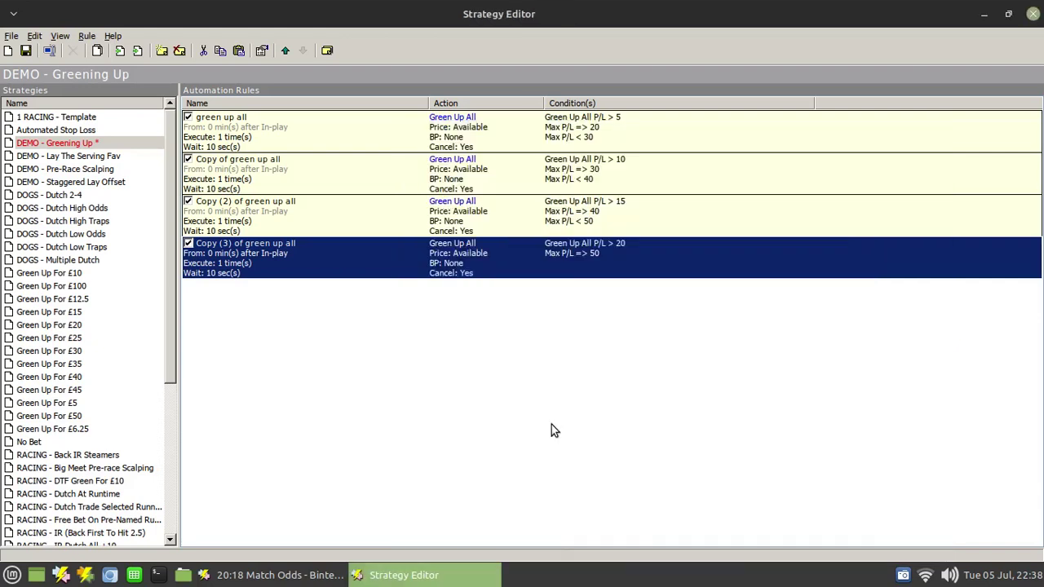
click(523, 406)
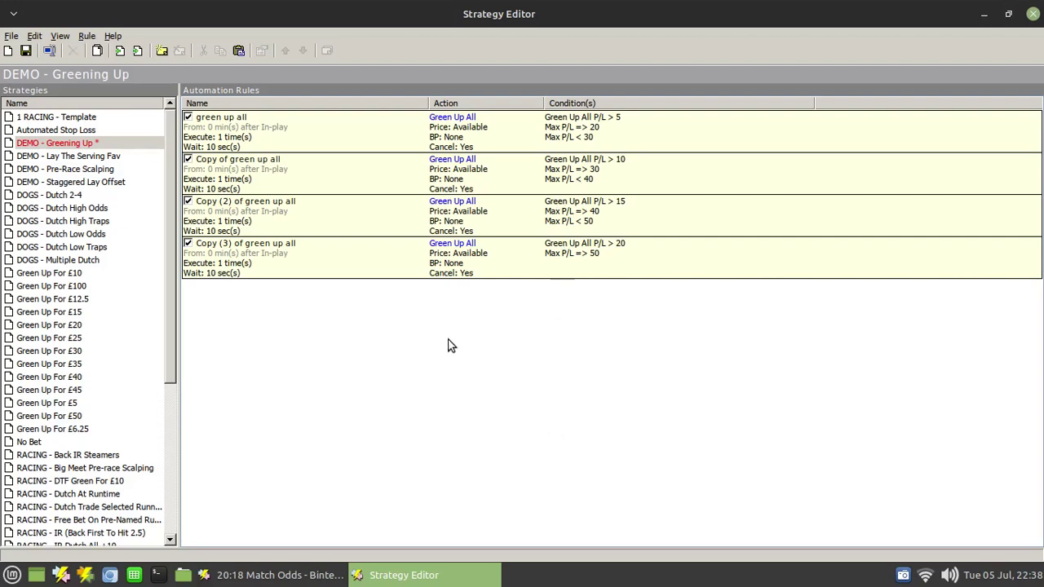
- Save the DEMO - Greening Up strategy with all four tiered green up all rules
click(27, 52)
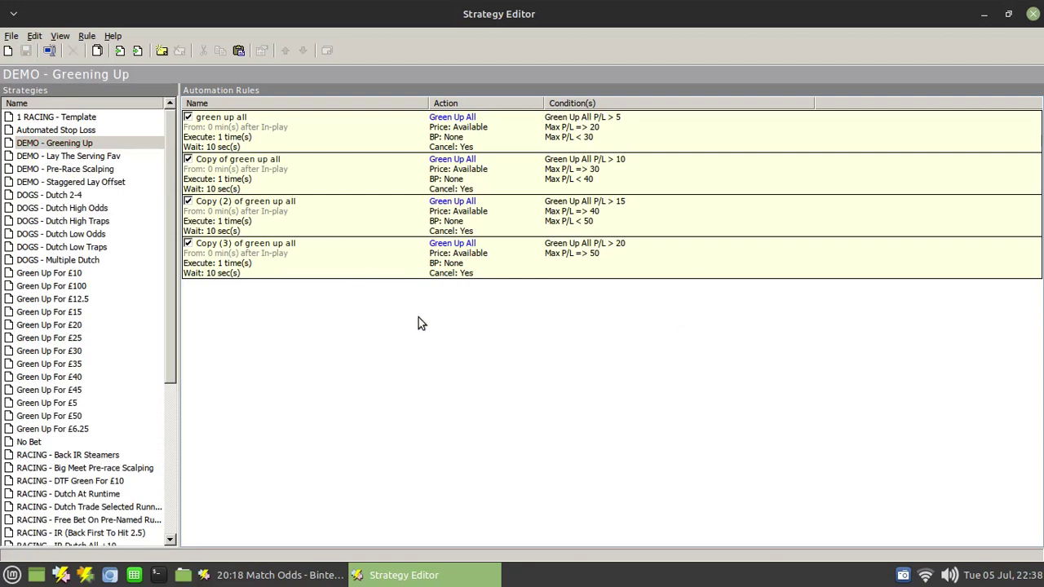